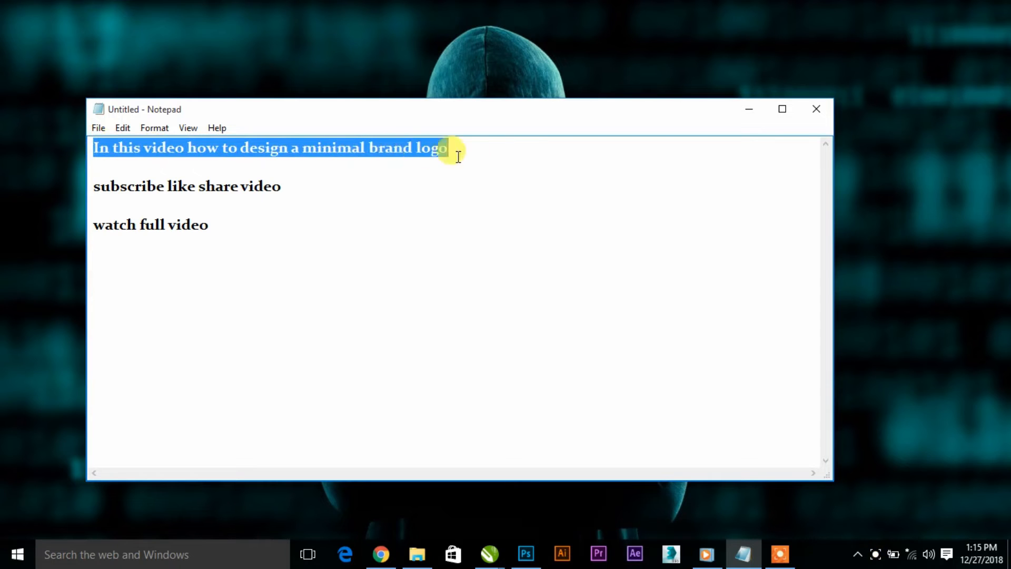
{"action": "left_click_drag", "start_coordinate": [93, 189], "coordinate": [295, 182]}
{"action": "left_click_drag", "start_coordinate": [98, 232], "coordinate": [271, 218]}
{"action": "left_click", "coordinate": [274, 208]}
{"action": "left_click", "coordinate": [739, 111]}
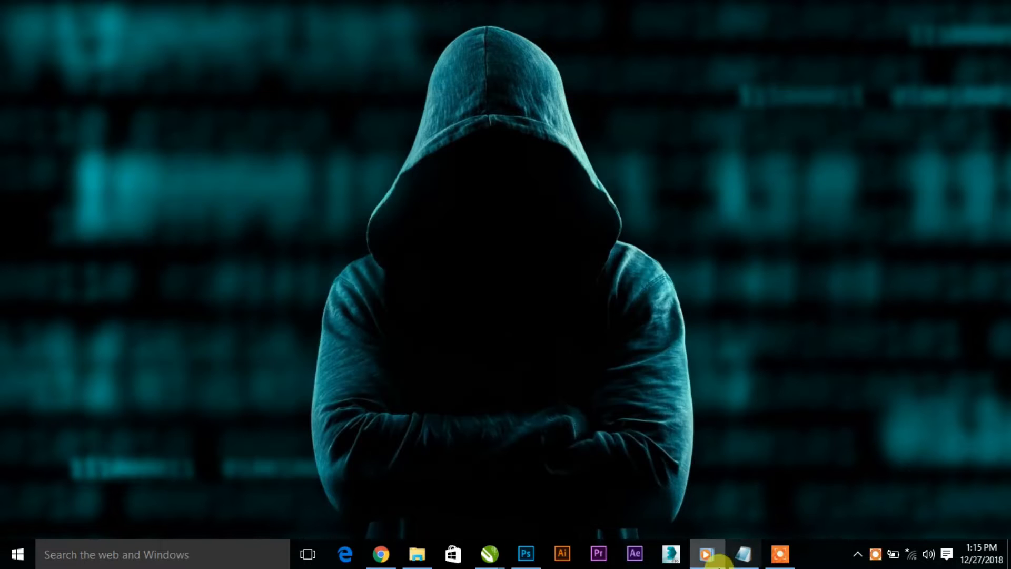
- Switch to CorelDRAW and create a landscape document named "minimal logo", 4 by 3 inches, RGB, at 300 dpi
{"action": "mouse_move", "coordinate": [505, 559]}
{"action": "left_click", "coordinate": [526, 480]}
{"action": "left_click", "coordinate": [14, 26]}
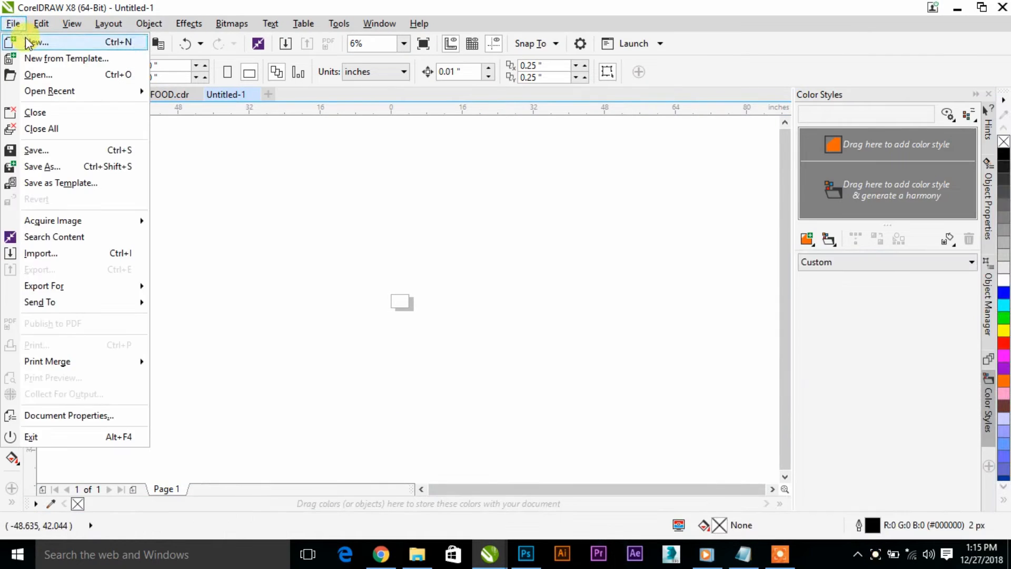
{"action": "left_click", "coordinate": [21, 41]}
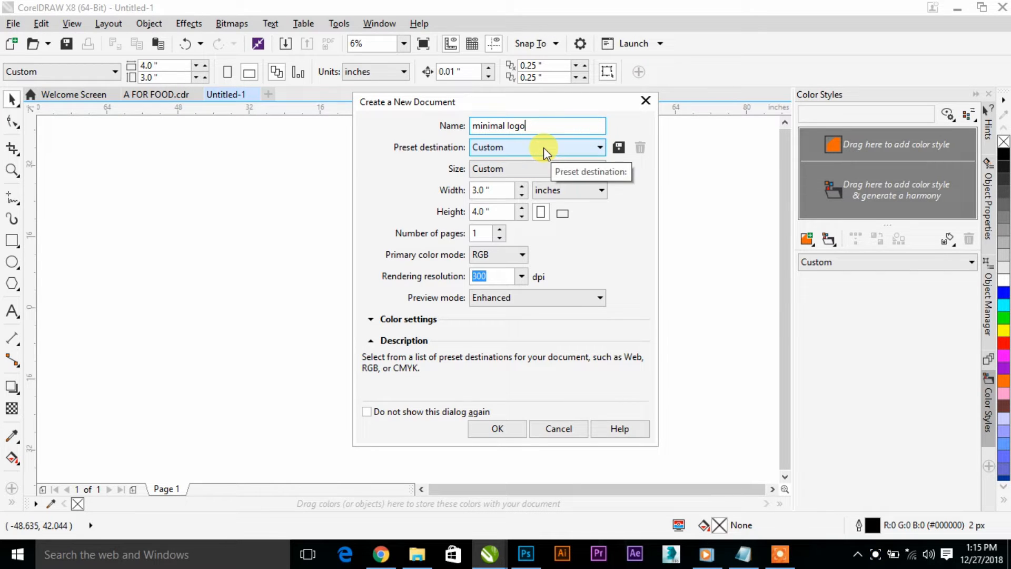
{"action": "left_click", "coordinate": [525, 171]}
{"action": "left_click", "coordinate": [526, 171]}
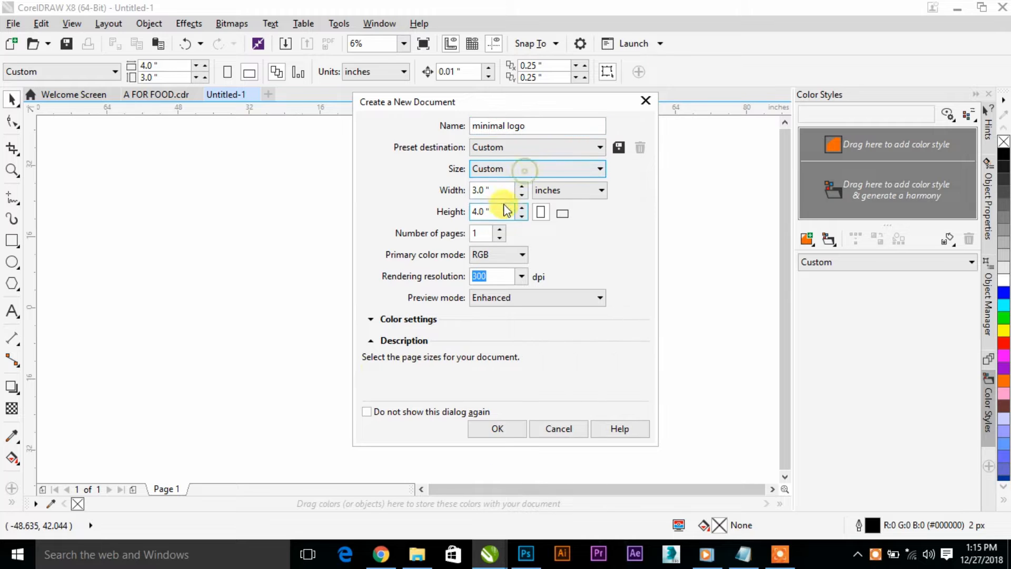
{"action": "left_click", "coordinate": [504, 189]}
{"action": "left_click", "coordinate": [562, 213]}
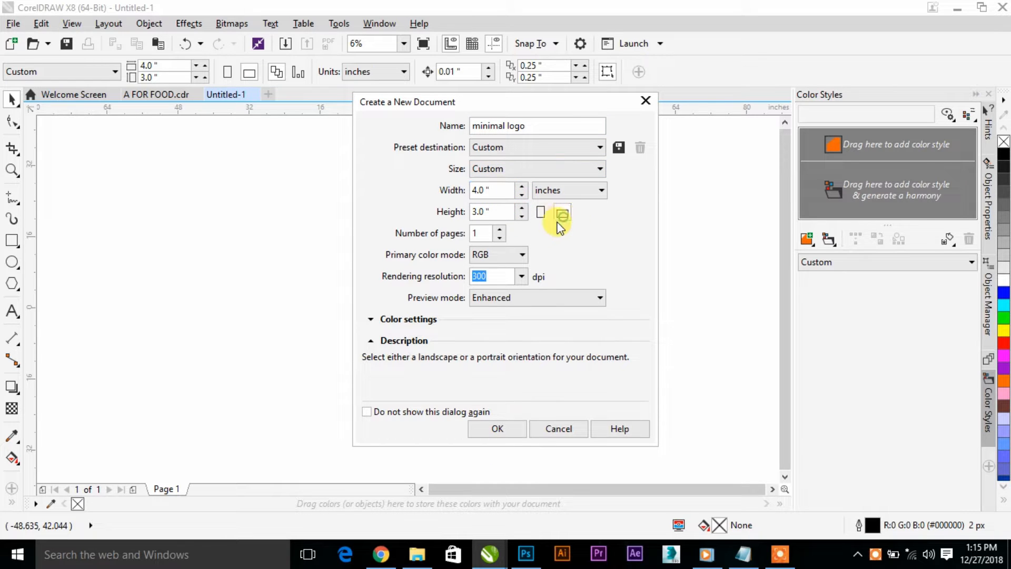
{"action": "left_click", "coordinate": [520, 277]}
{"action": "left_click", "coordinate": [495, 284]}
{"action": "left_click", "coordinate": [497, 428]}
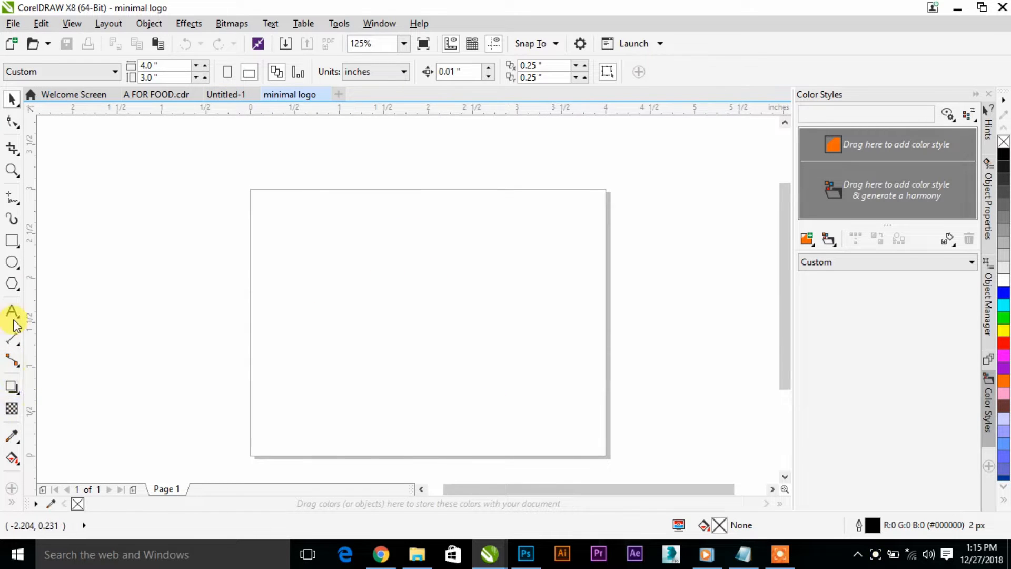
- Add a page-sized 4 by 3 inch rectangle with no outline and a white fill as the background
{"action": "double_click", "coordinate": [16, 243]}
{"action": "left_click", "coordinate": [679, 70]}
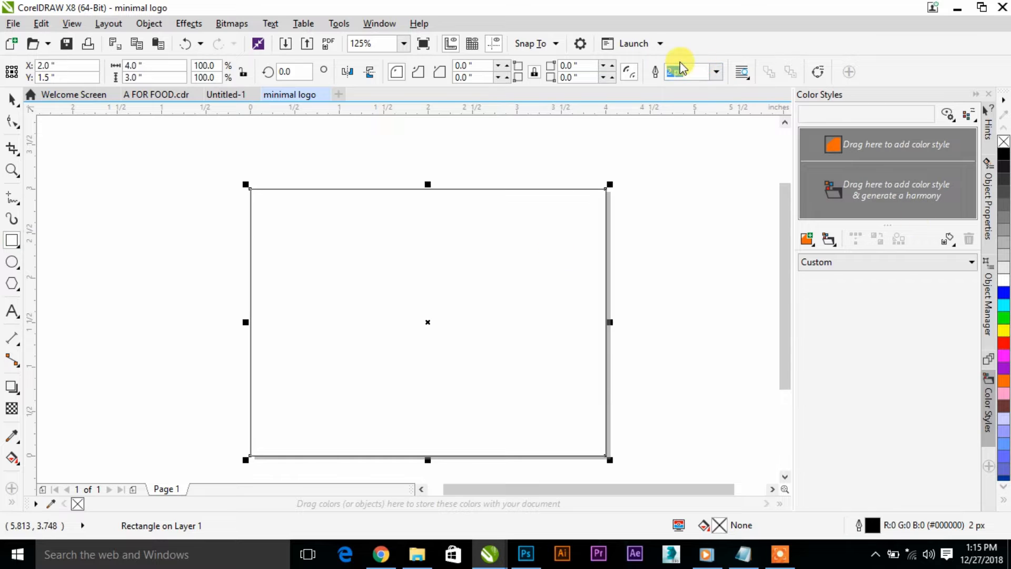
{"action": "left_click", "coordinate": [719, 75]}
{"action": "left_click", "coordinate": [696, 84]}
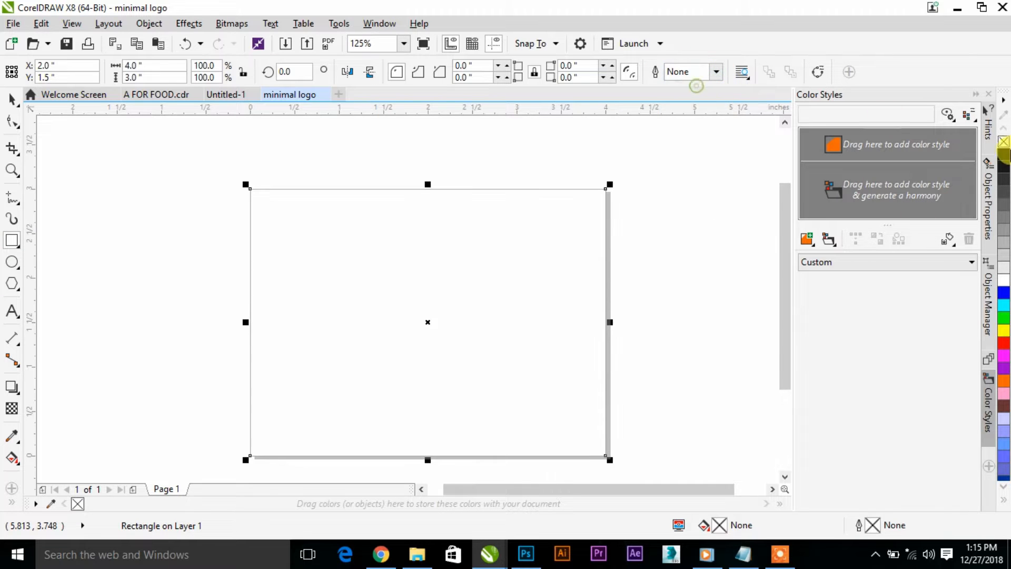
{"action": "left_click", "coordinate": [1003, 156]}
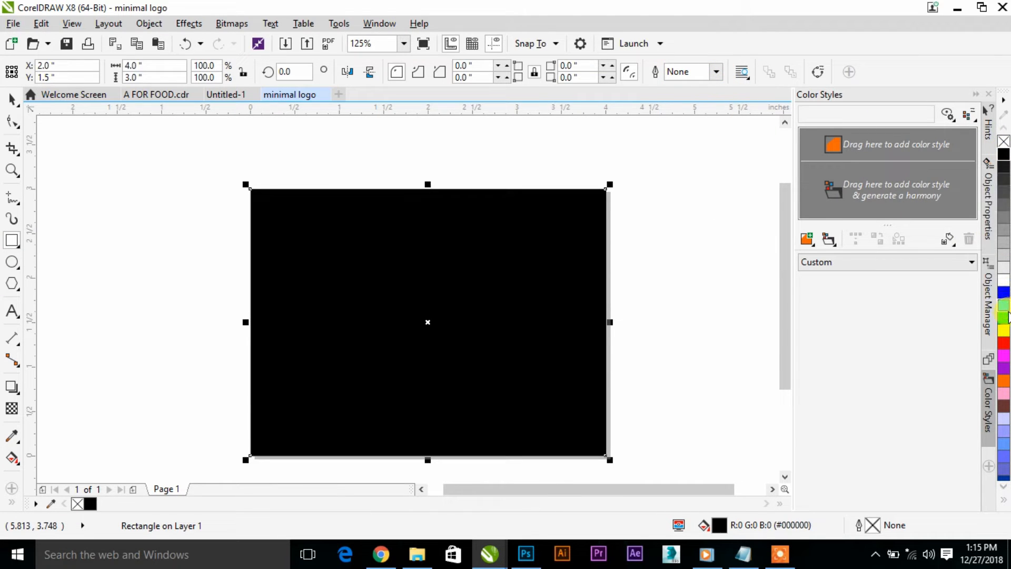
{"action": "left_click", "coordinate": [1004, 280]}
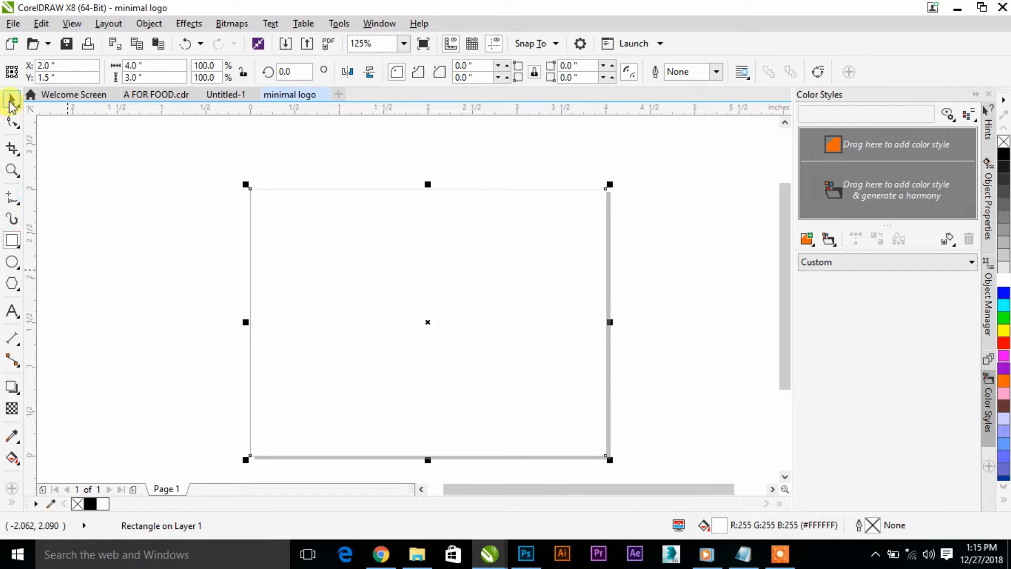
{"action": "left_click", "coordinate": [93, 191]}
{"action": "left_click", "coordinate": [300, 266]}
{"action": "left_click", "coordinate": [150, 243]}
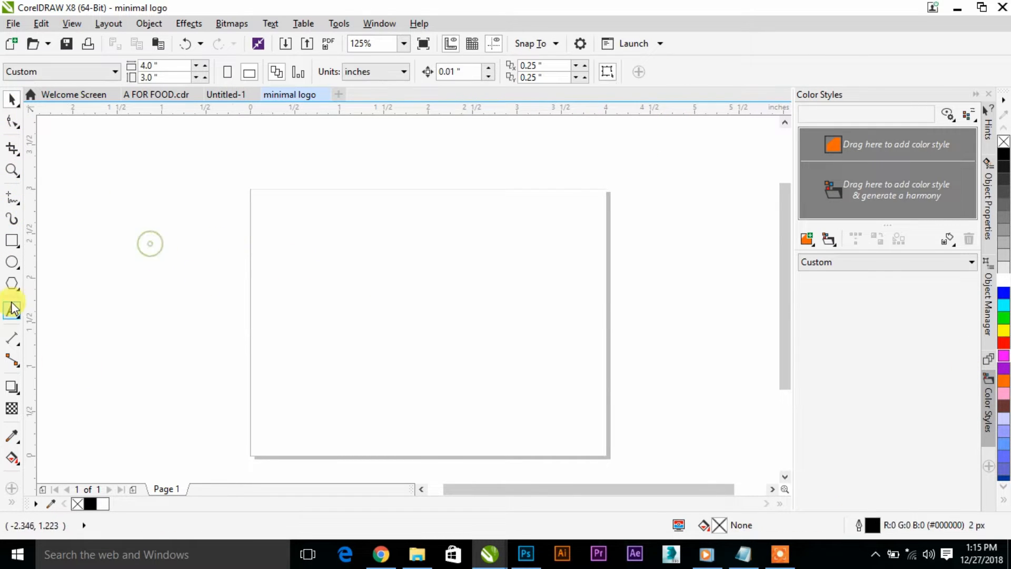
- Bring the location pin PNG from the ICONS PNG folder on drive E: into the drawing beside the page
{"action": "left_click", "coordinate": [419, 554]}
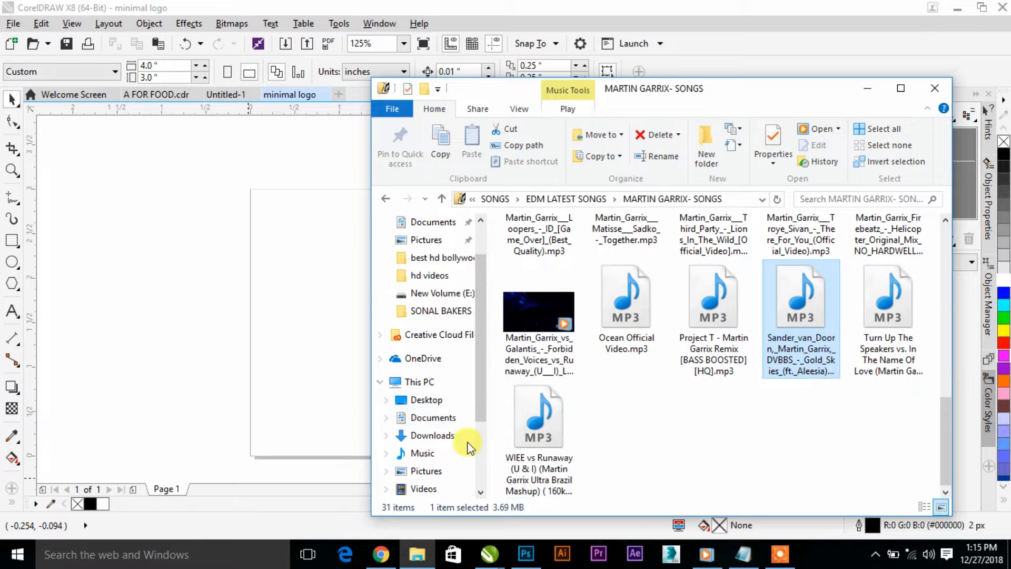
{"action": "scroll", "coordinate": [448, 437], "scroll_direction": "down", "scroll_amount": 2}
{"action": "left_click", "coordinate": [464, 473]}
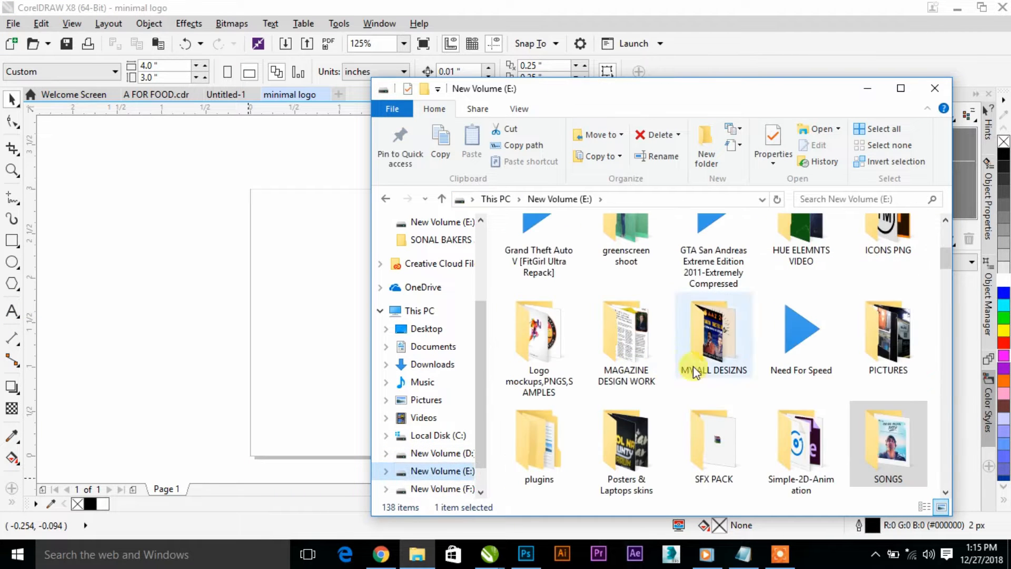
{"action": "double_click", "coordinate": [886, 231]}
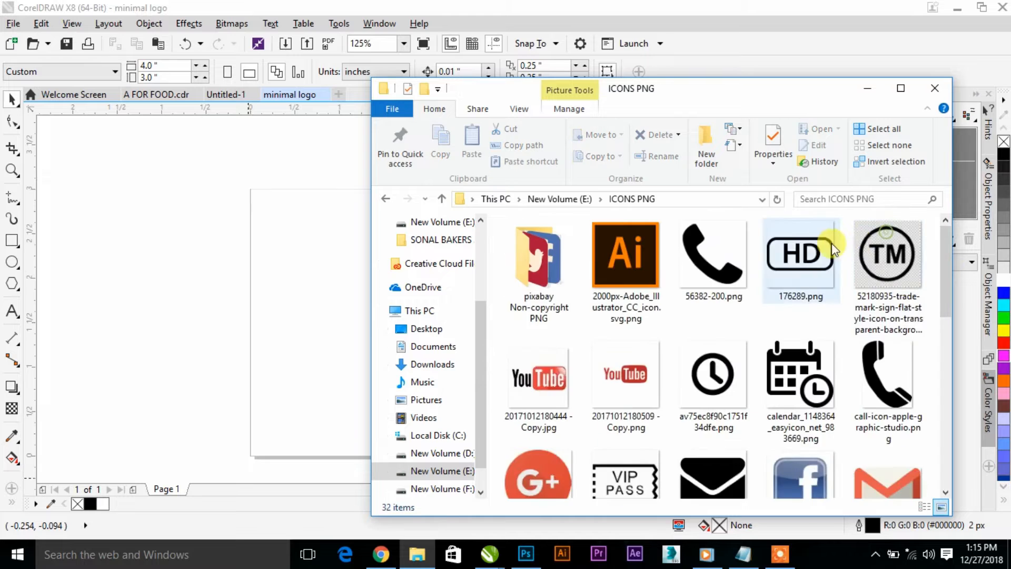
{"action": "left_click", "coordinate": [901, 88]}
{"action": "left_click_drag", "start_coordinate": [806, 329], "coordinate": [272, 328]}
{"action": "scroll", "coordinate": [410, 322], "scroll_direction": "down", "scroll_amount": 3}
- Quick Trace the location pin bitmap, move the traced copy to the other side of the page and delete the bitmap
{"action": "right_click", "coordinate": [275, 328]}
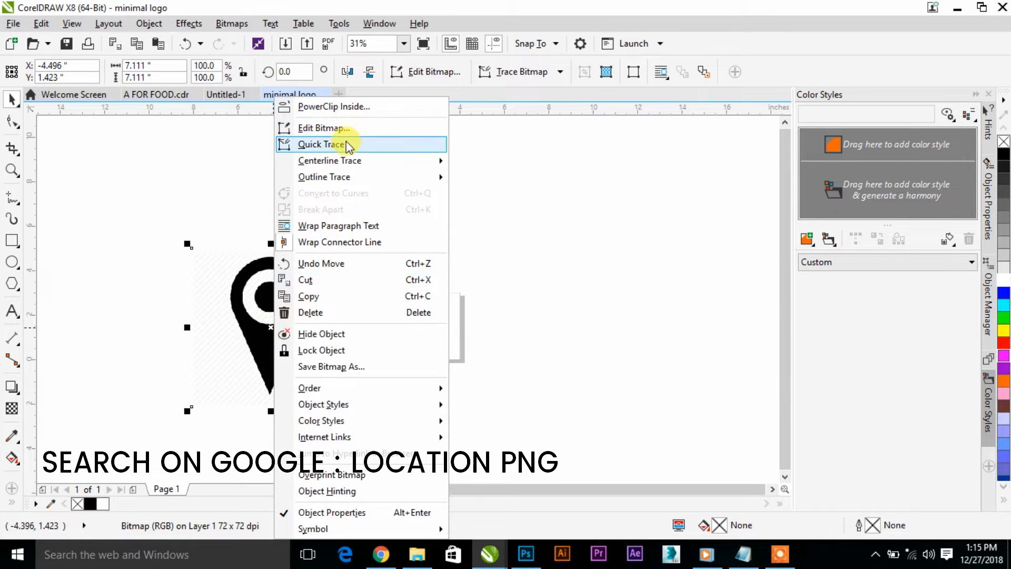
{"action": "left_click", "coordinate": [346, 141]}
{"action": "left_click_drag", "start_coordinate": [282, 309], "coordinate": [558, 322]}
{"action": "left_click", "coordinate": [284, 307]}
{"action": "key", "text": "Delete"}
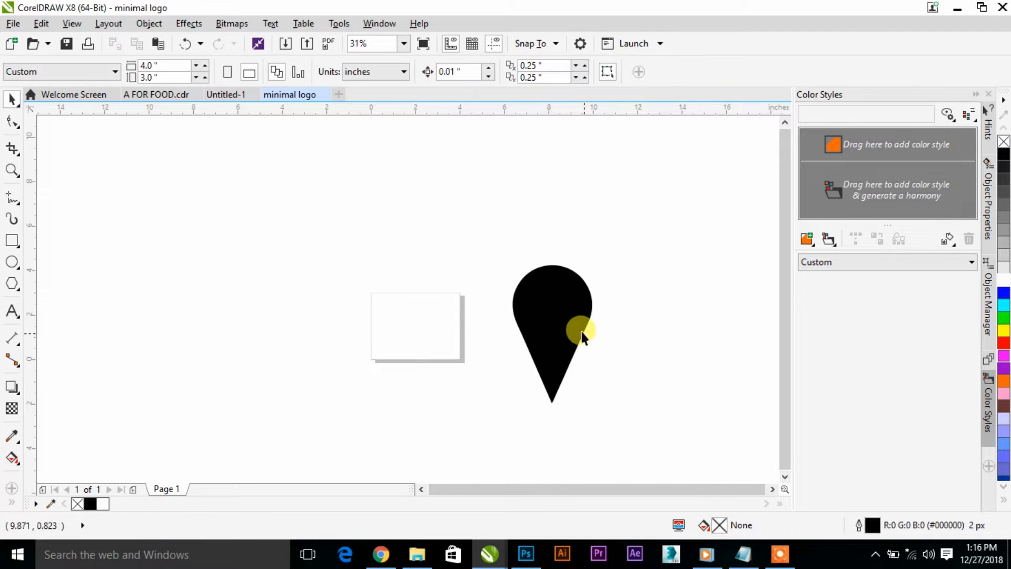
- Ungroup the traced pin and fill its small inner circle with white
{"action": "left_click", "coordinate": [574, 324]}
{"action": "left_click", "coordinate": [476, 70]}
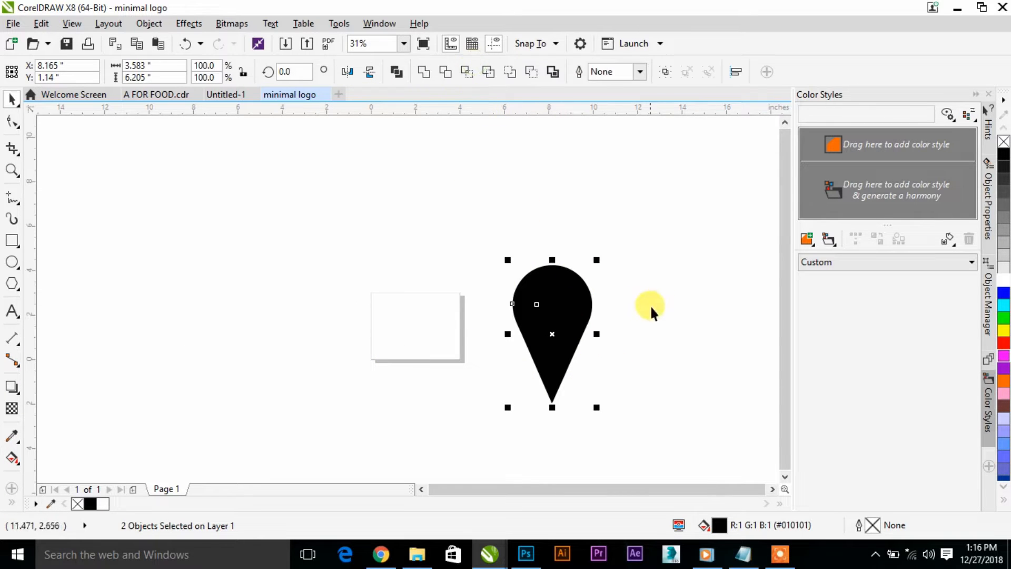
{"action": "left_click", "coordinate": [664, 252]}
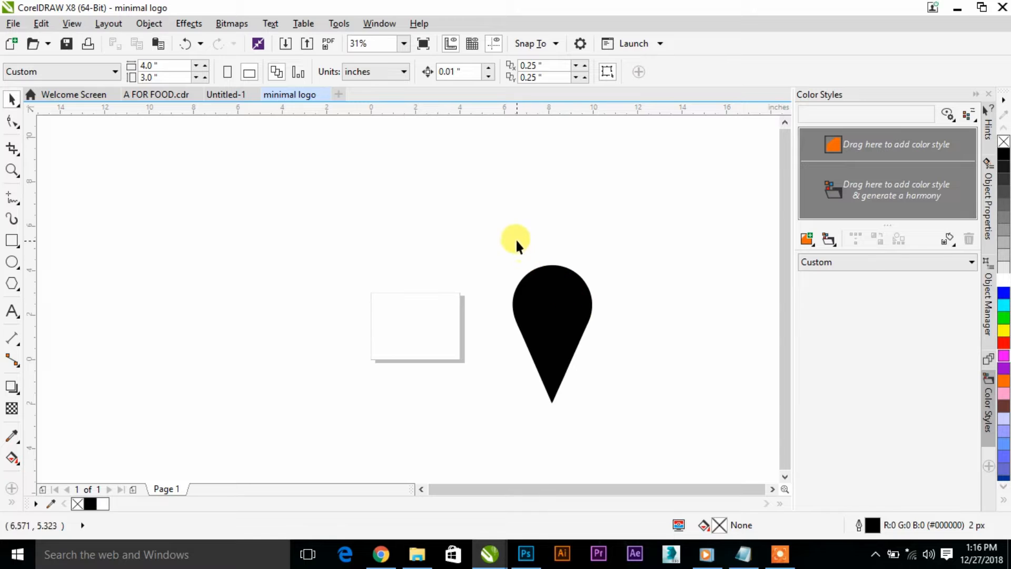
{"action": "left_click_drag", "start_coordinate": [516, 240], "coordinate": [598, 321]}
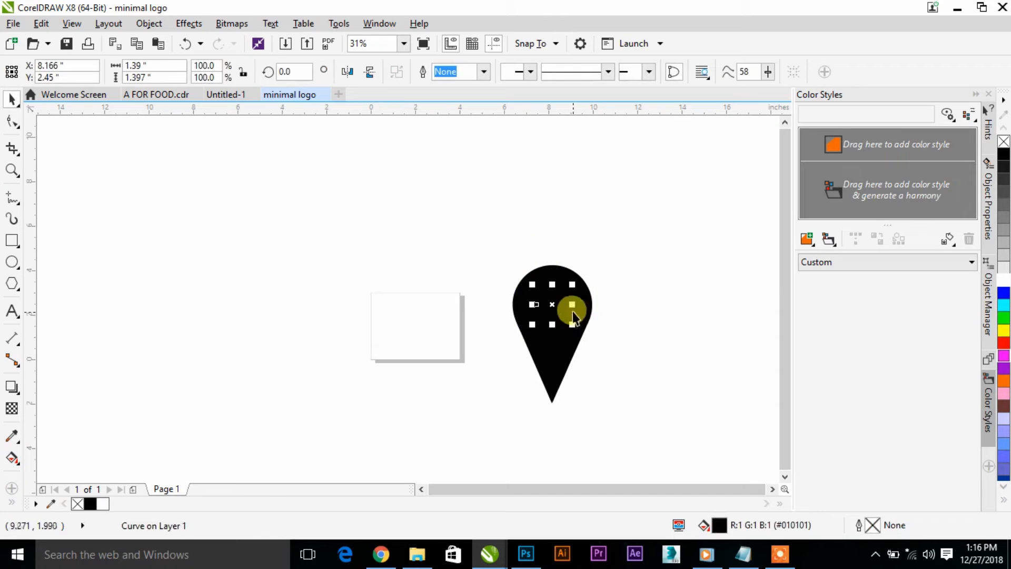
{"action": "left_click", "coordinate": [1001, 281]}
- Enlarge the white circle about its centre to about 3.01 by 3.03 inches so only a thin black ring surrounds it
{"action": "scroll", "coordinate": [565, 306], "scroll_direction": "up", "scroll_amount": 1}
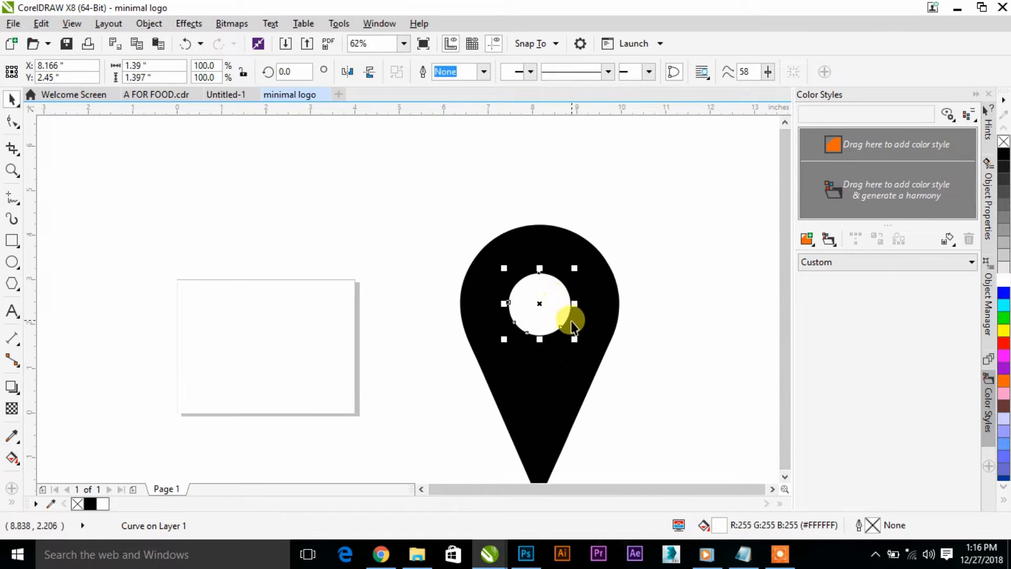
{"action": "left_click_drag", "start_coordinate": [579, 343], "coordinate": [614, 380]}
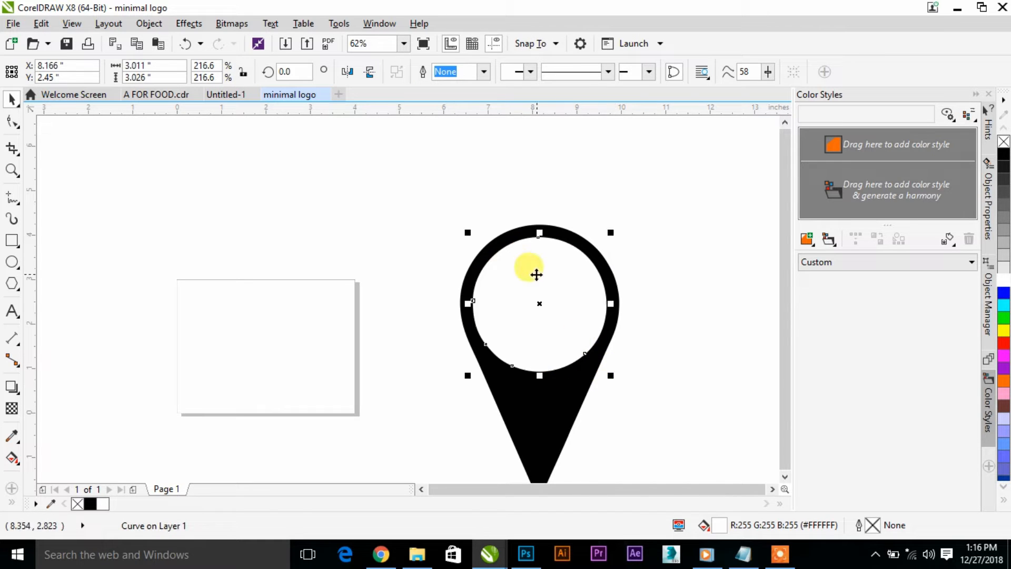
{"action": "scroll", "coordinate": [537, 280], "scroll_direction": "down", "scroll_amount": 1}
{"action": "scroll", "coordinate": [551, 309], "scroll_direction": "up", "scroll_amount": 1}
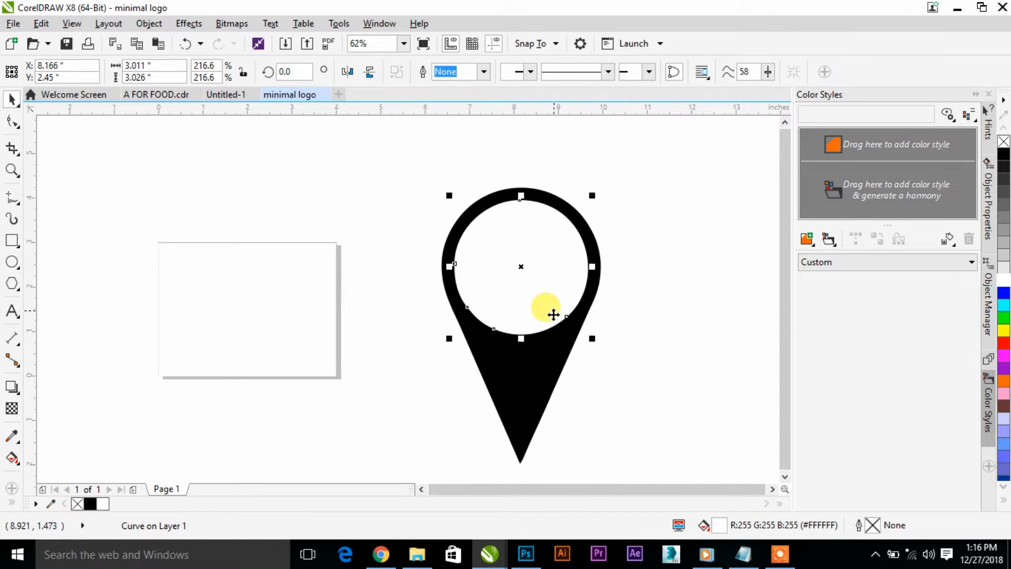
- Shrink the pin and its circle together to about 1.05 by 1.81 inches and move them onto the page's left half
{"action": "left_click", "coordinate": [544, 377], "text": "shift"}
{"action": "scroll", "coordinate": [550, 337], "scroll_direction": "down", "scroll_amount": 1}
{"action": "left_click_drag", "start_coordinate": [597, 210], "coordinate": [582, 241]}
{"action": "left_click_drag", "start_coordinate": [532, 318], "coordinate": [294, 331]}
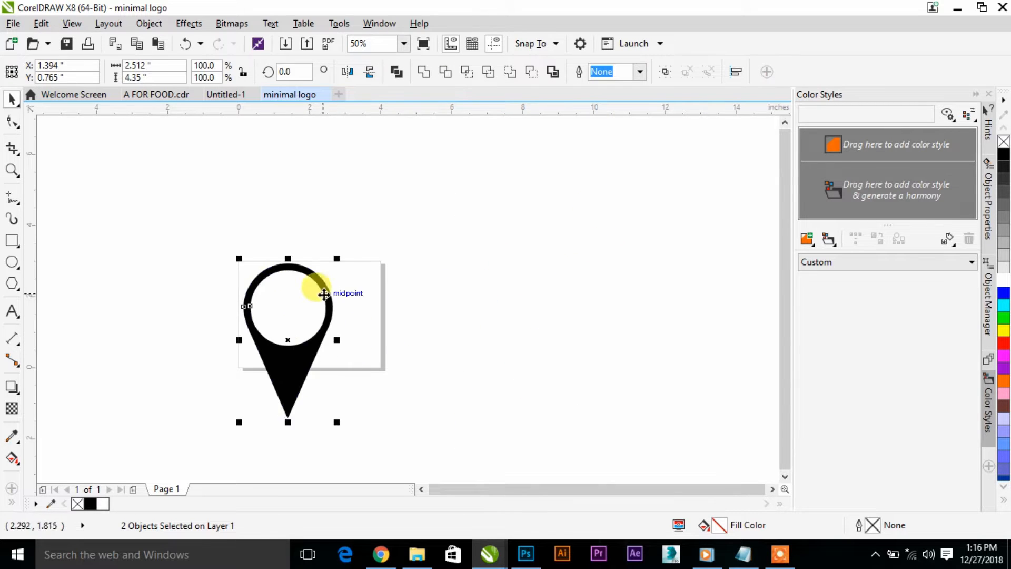
{"action": "left_click_drag", "start_coordinate": [336, 258], "coordinate": [311, 306]}
{"action": "scroll", "coordinate": [194, 310], "scroll_direction": "up", "scroll_amount": 1}
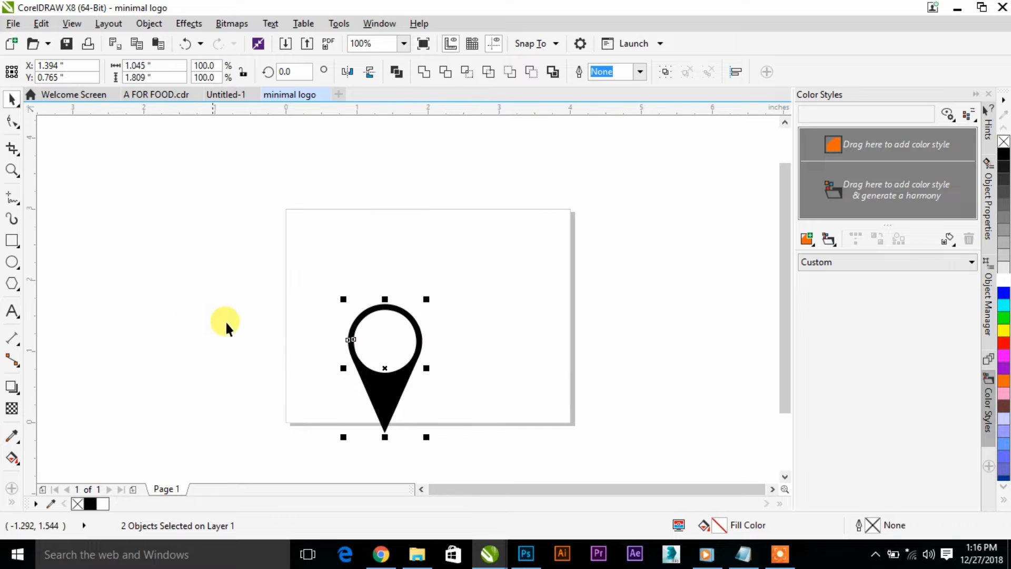
{"action": "left_click_drag", "start_coordinate": [384, 383], "coordinate": [345, 321]}
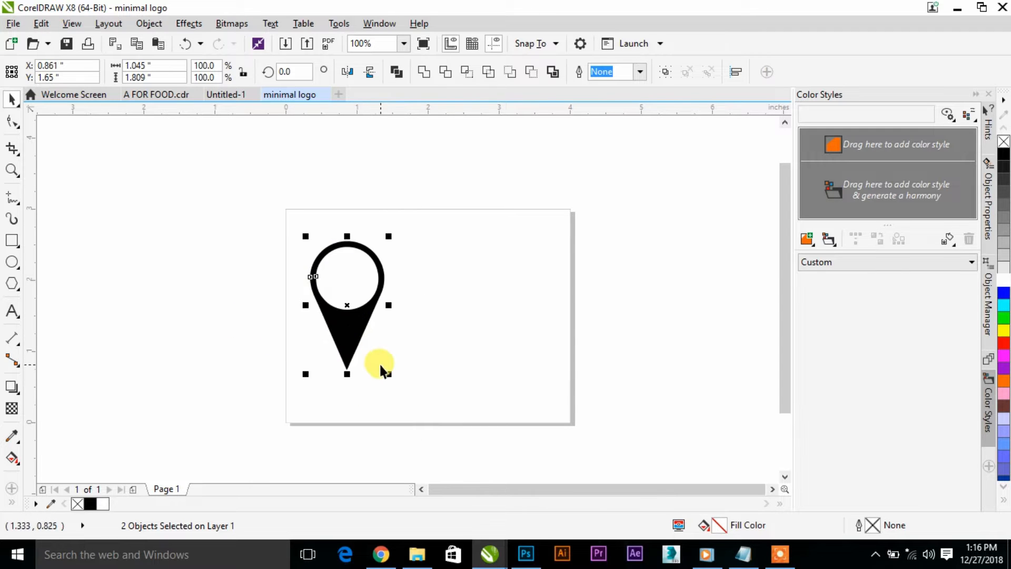
- Enlarge the pin and circle to about 1.47 by 2.55 inches and position them at about X 0.99, Y 1.47 inches
{"action": "left_click_drag", "start_coordinate": [387, 373], "coordinate": [411, 403]}
{"action": "left_click_drag", "start_coordinate": [362, 341], "coordinate": [368, 352]}
{"action": "key", "text": "Down"}
{"action": "key", "text": "Down"}
{"action": "key", "text": "Down"}
{"action": "key", "text": "Down"}
{"action": "key", "text": "Down"}
{"action": "key", "text": "Down"}
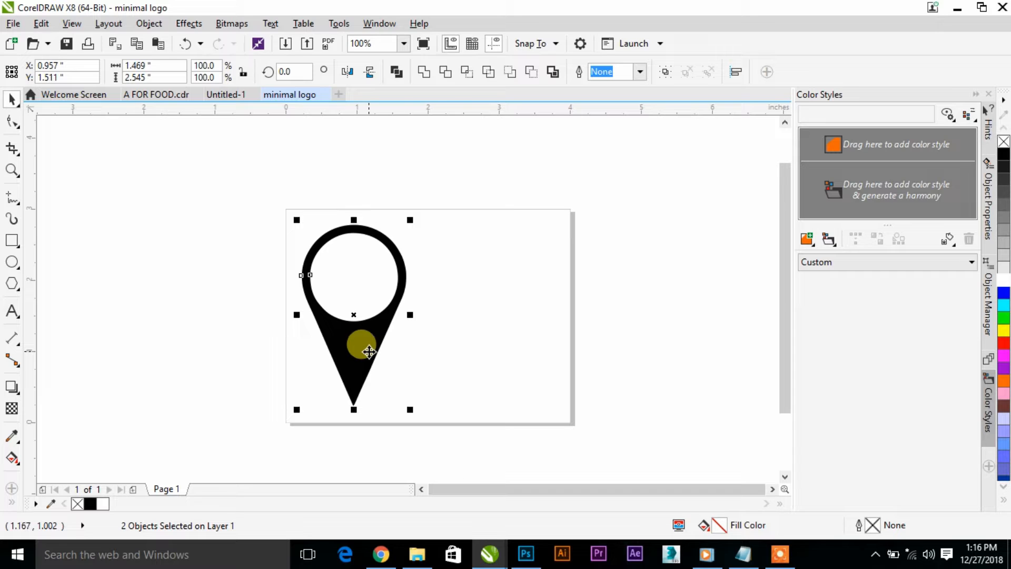
{"action": "key", "text": "Right"}
{"action": "key", "text": "Right"}
{"action": "key", "text": "Right"}
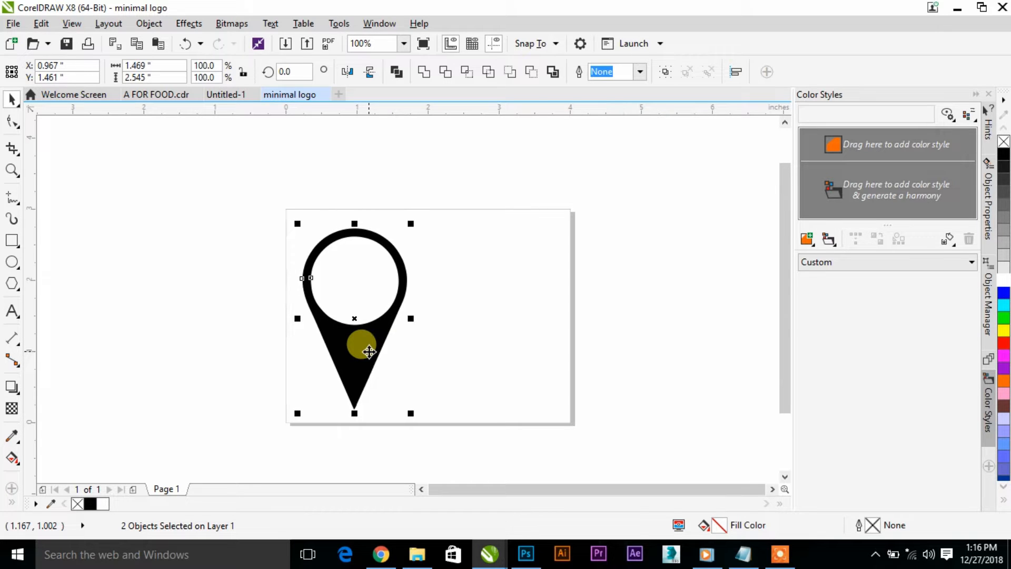
{"action": "key", "text": "Up"}
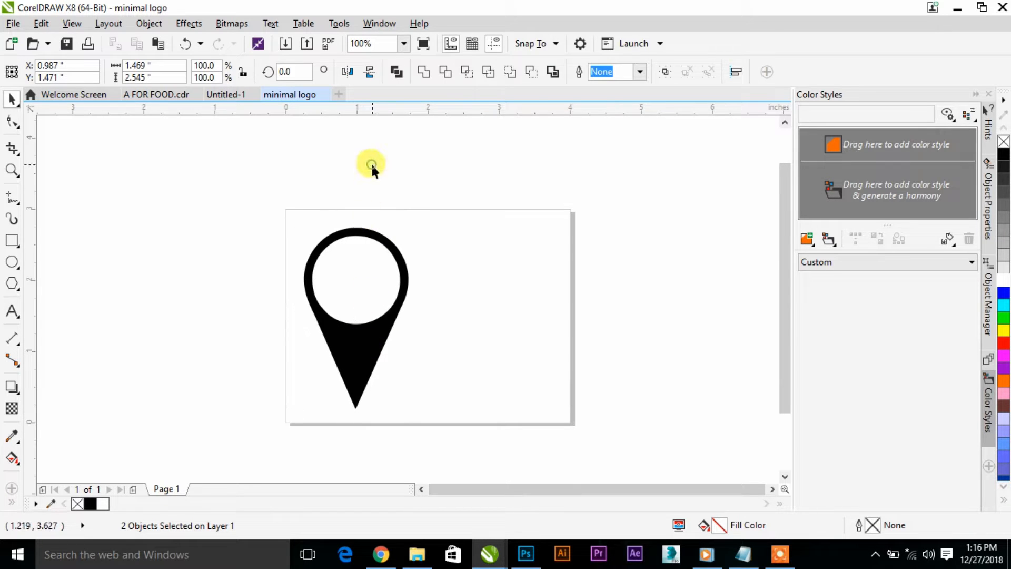
{"action": "left_click", "coordinate": [370, 162]}
- Place a vertical guideline through the pin's tip at about X 0.98 inches
{"action": "left_click", "coordinate": [11, 244]}
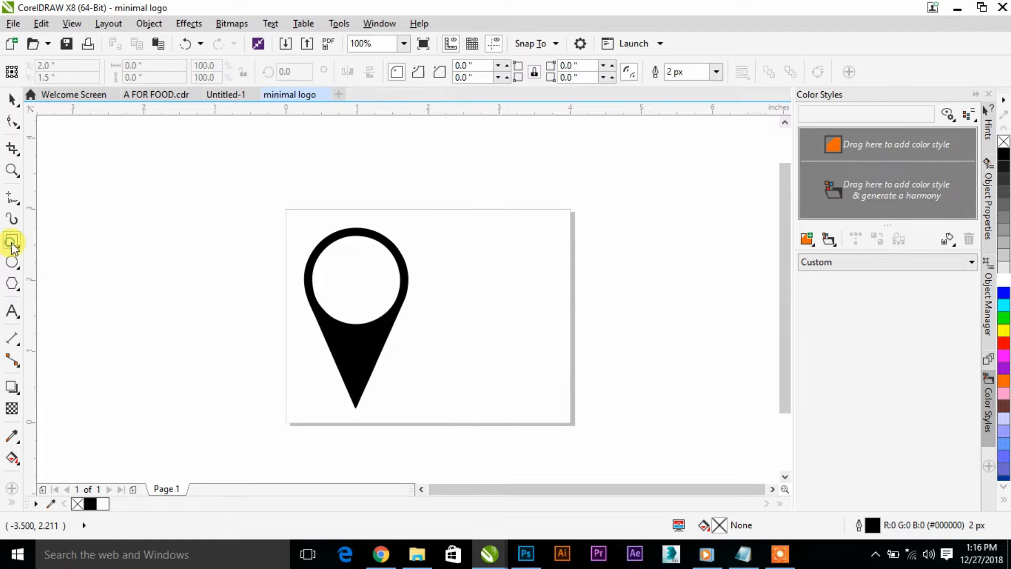
{"action": "left_click", "coordinate": [12, 99]}
{"action": "left_click_drag", "start_coordinate": [35, 279], "coordinate": [355, 348]}
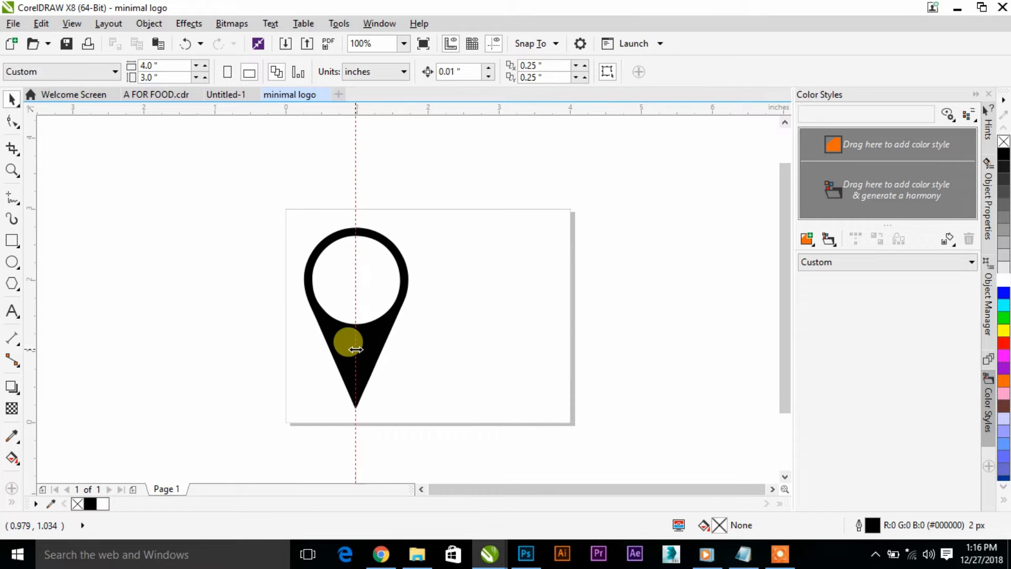
- Draw two rectangles meeting at the guideline, about 1.19 by 3.44 inches over the pin's left half and 1.24 by 3.44 inches over its right
{"action": "left_click", "coordinate": [11, 242]}
{"action": "left_click_drag", "start_coordinate": [271, 192], "coordinate": [356, 437]}
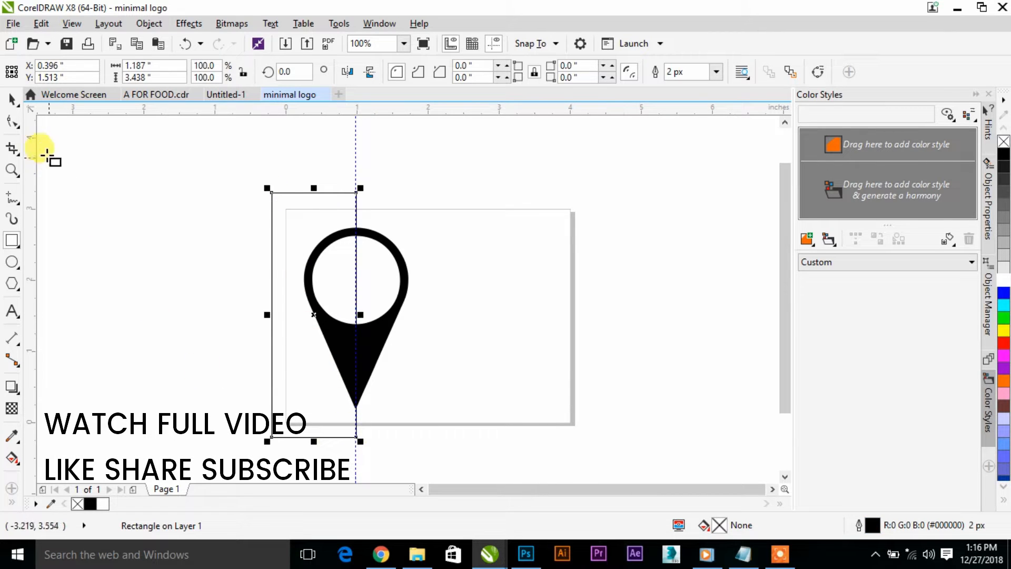
{"action": "left_click", "coordinate": [12, 100]}
{"action": "left_click", "coordinate": [12, 240]}
{"action": "left_click_drag", "start_coordinate": [356, 192], "coordinate": [445, 436]}
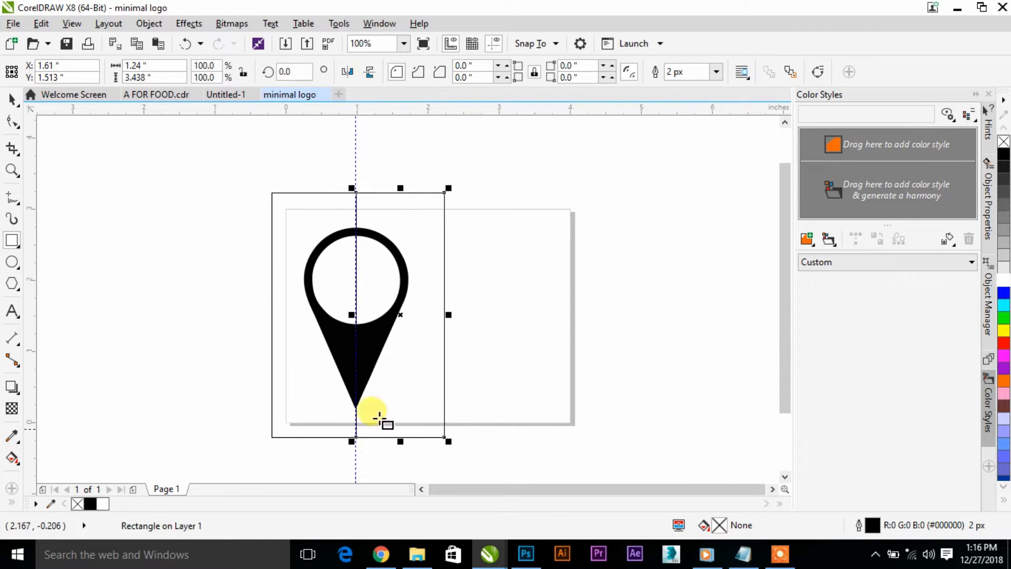
- Fill the rectangle over the pin's left half with golden yellow
{"action": "left_click", "coordinate": [13, 97]}
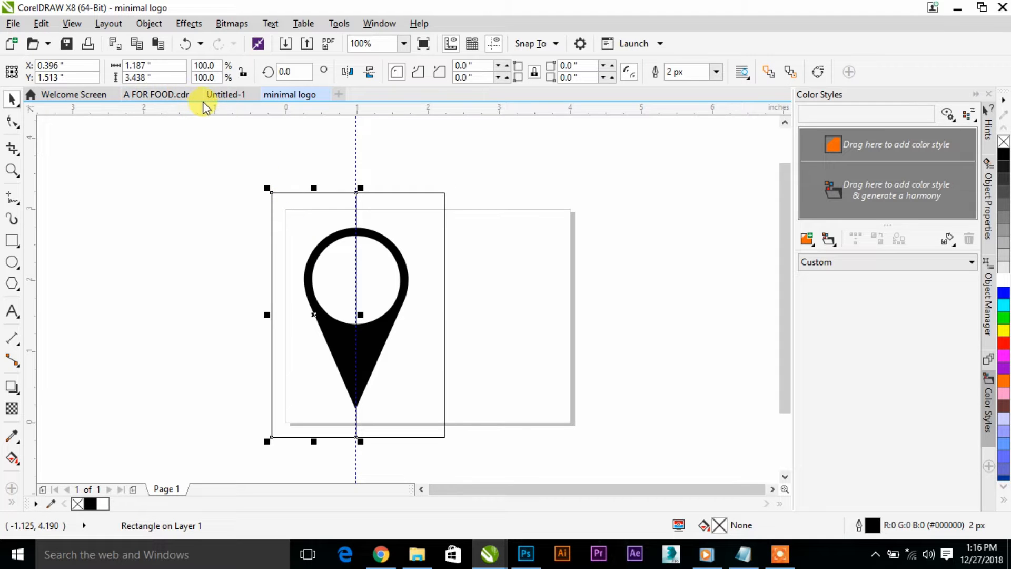
{"action": "left_click", "coordinate": [1005, 505]}
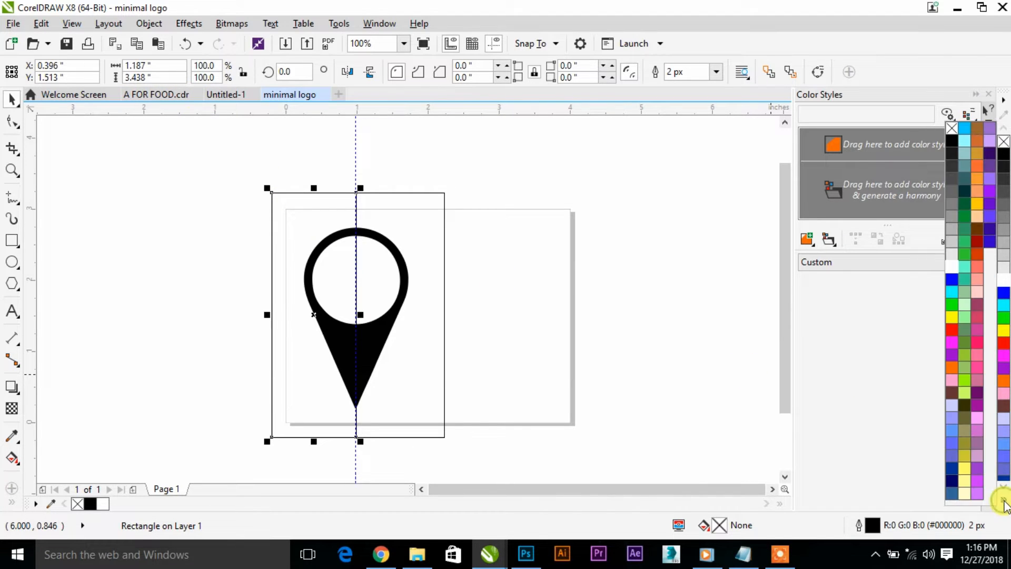
{"action": "left_click", "coordinate": [970, 211]}
{"action": "left_click", "coordinate": [399, 306]}
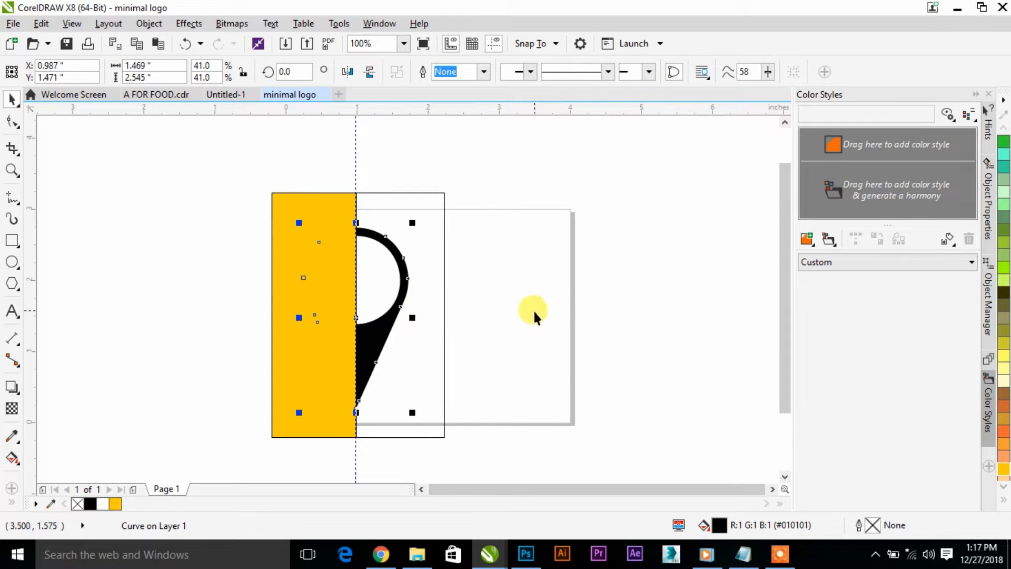
- Fill the rectangle over the pin's right half with black
{"action": "left_click", "coordinate": [447, 274]}
{"action": "left_click", "coordinate": [443, 274]}
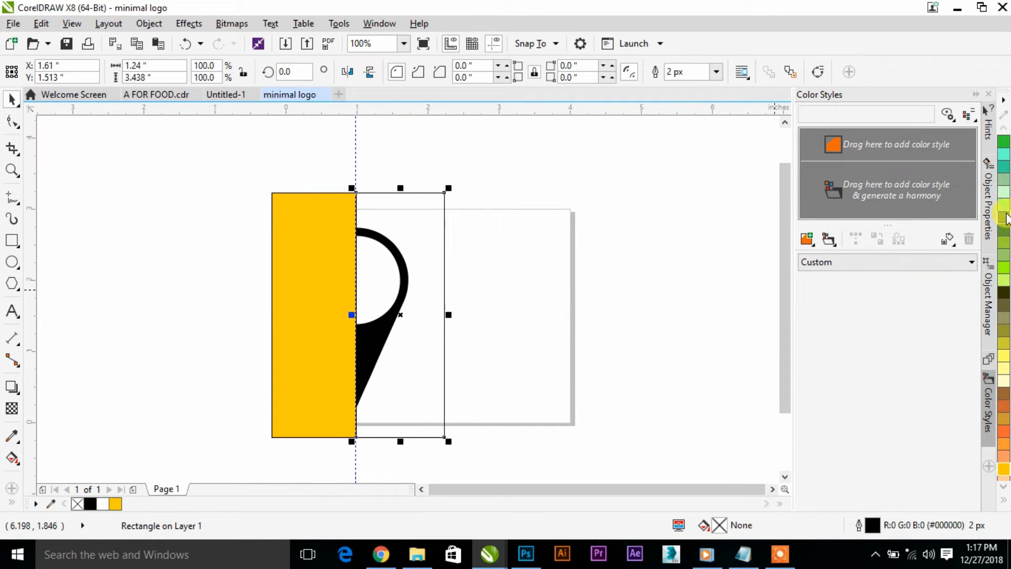
{"action": "left_click", "coordinate": [1004, 504]}
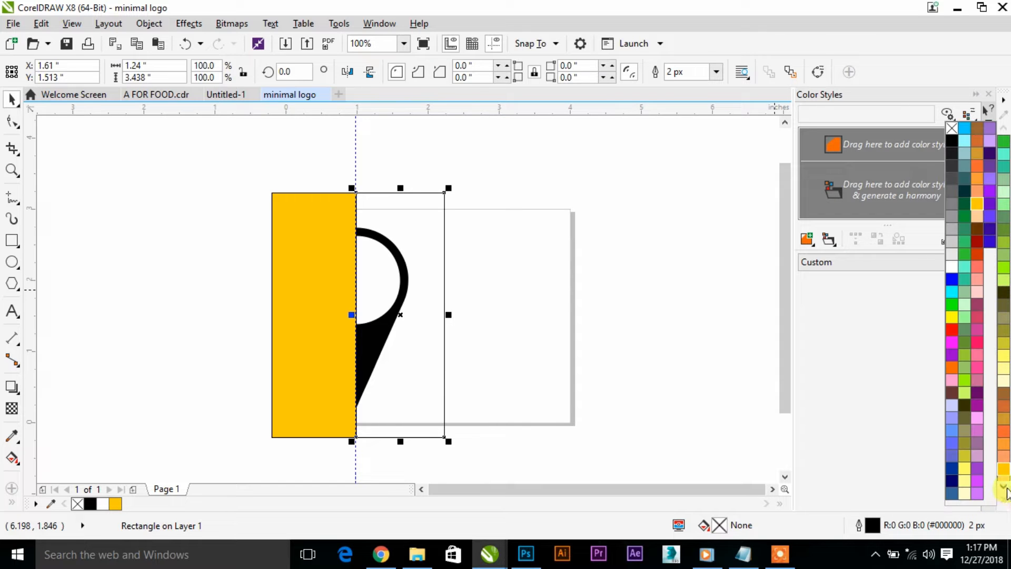
{"action": "left_click", "coordinate": [956, 139]}
{"action": "left_click", "coordinate": [553, 229]}
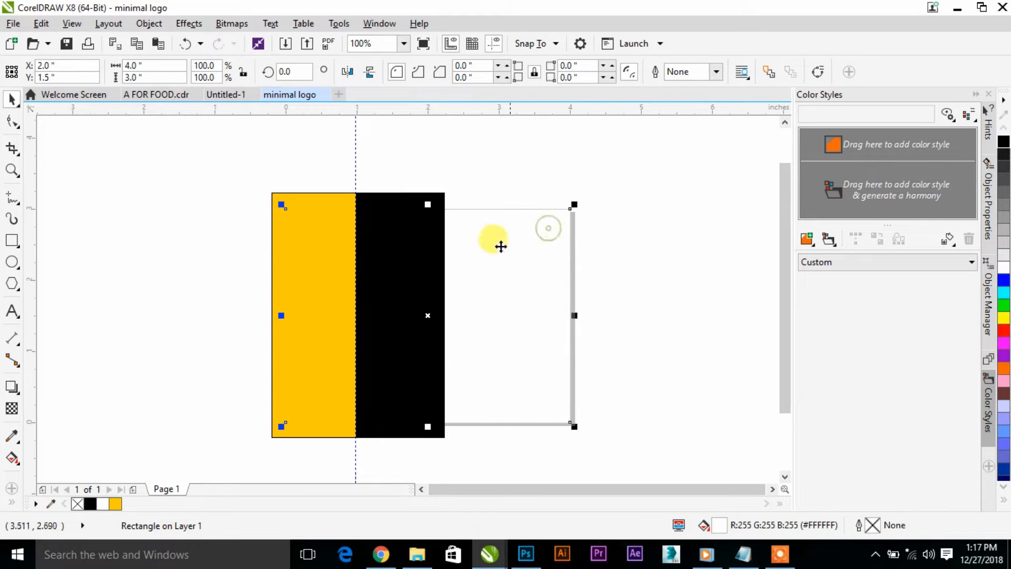
- Shift the black rectangle away from the guideline and PowerClip the golden yellow rectangle inside the pin shape
{"action": "left_click", "coordinate": [299, 234]}
{"action": "left_click_drag", "start_coordinate": [430, 266], "coordinate": [461, 276]}
{"action": "left_click", "coordinate": [343, 271]}
{"action": "right_click", "coordinate": [343, 267]}
{"action": "left_click", "coordinate": [387, 138]}
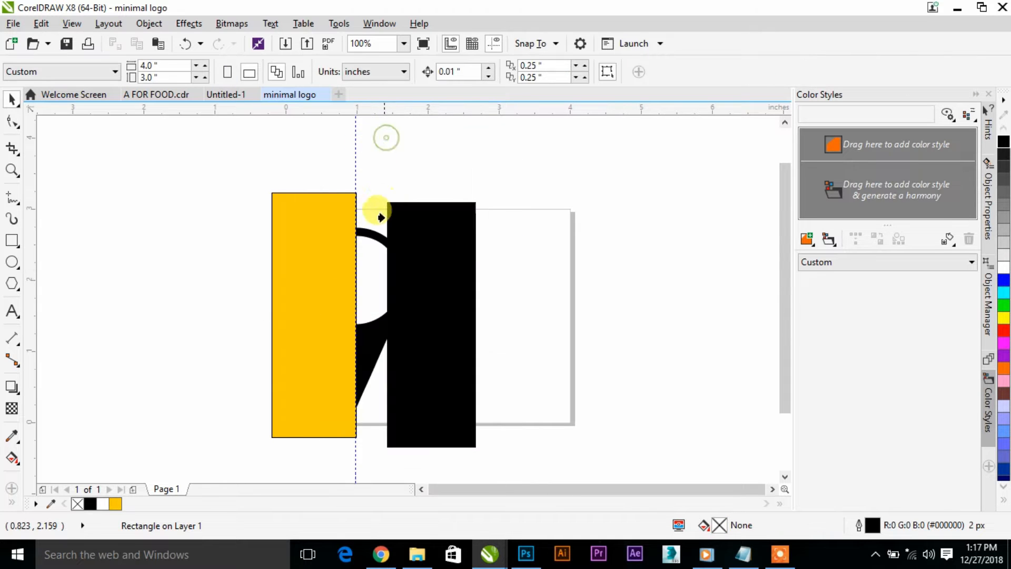
{"action": "left_click", "coordinate": [367, 234]}
- Try to PowerClip the black rectangle inside the pin's inner circle, and undo it
{"action": "left_click", "coordinate": [445, 337]}
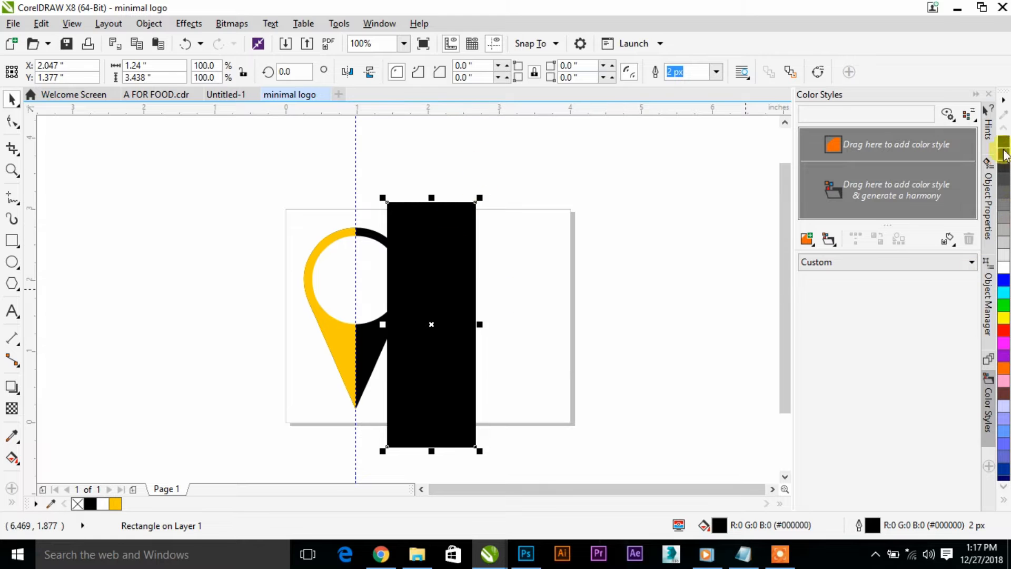
{"action": "right_click", "coordinate": [429, 248]}
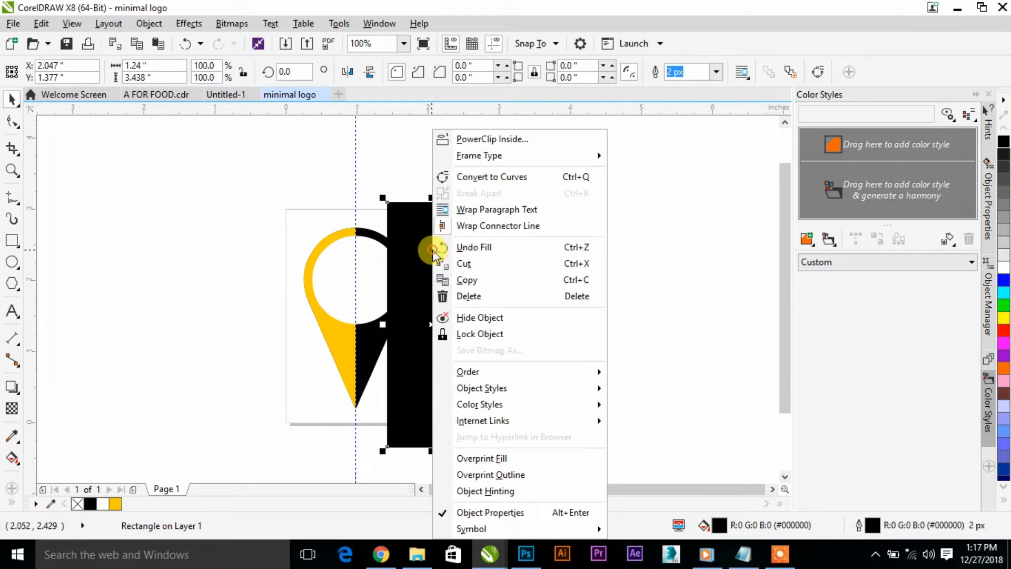
{"action": "left_click", "coordinate": [481, 139]}
{"action": "left_click", "coordinate": [362, 231]}
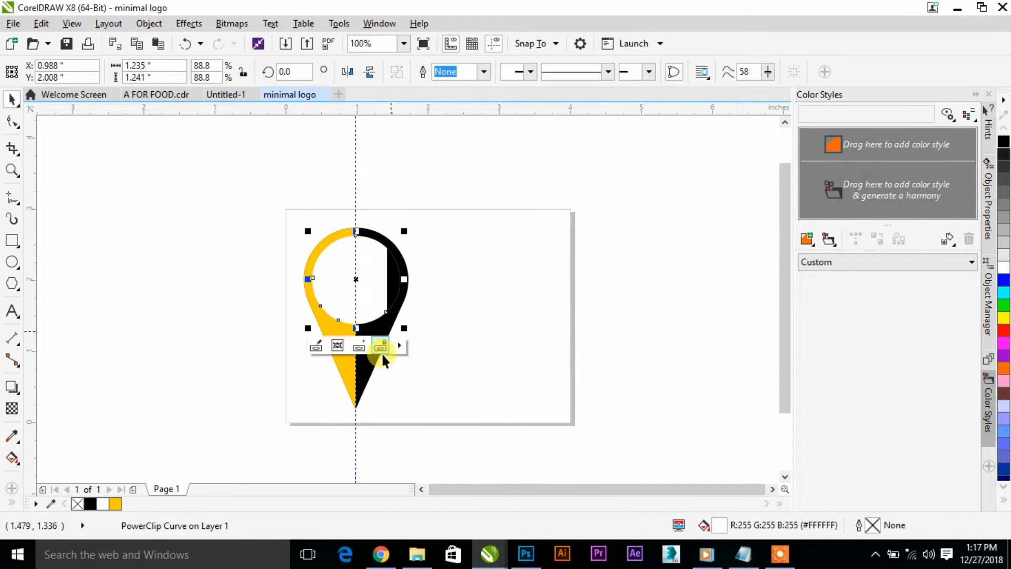
{"action": "scroll", "coordinate": [368, 372], "scroll_direction": "up", "scroll_amount": 1}
{"action": "key", "text": "ctrl+z"}
- Move the black rectangle clear of the pin, try to PowerClip it inside the pin, and undo the clipping
{"action": "left_click_drag", "start_coordinate": [476, 293], "coordinate": [567, 296]}
{"action": "right_click", "coordinate": [567, 296]}
{"action": "left_click", "coordinate": [618, 137]}
{"action": "left_click", "coordinate": [350, 299]}
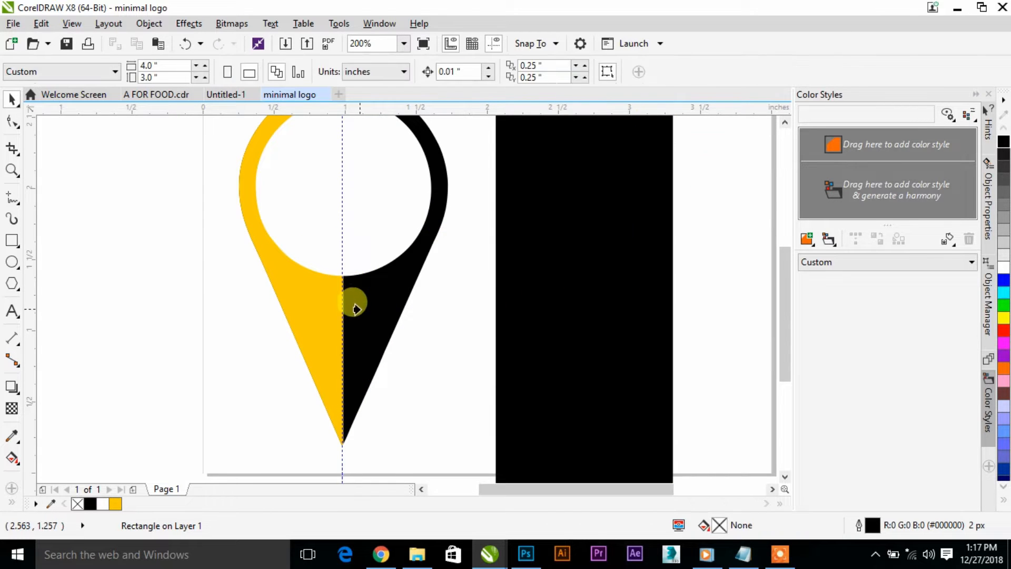
{"action": "key", "text": "ctrl+z"}
- Edit the pin's PowerClip contents and remove the outline from the yellow rectangle
{"action": "left_click", "coordinate": [357, 408]}
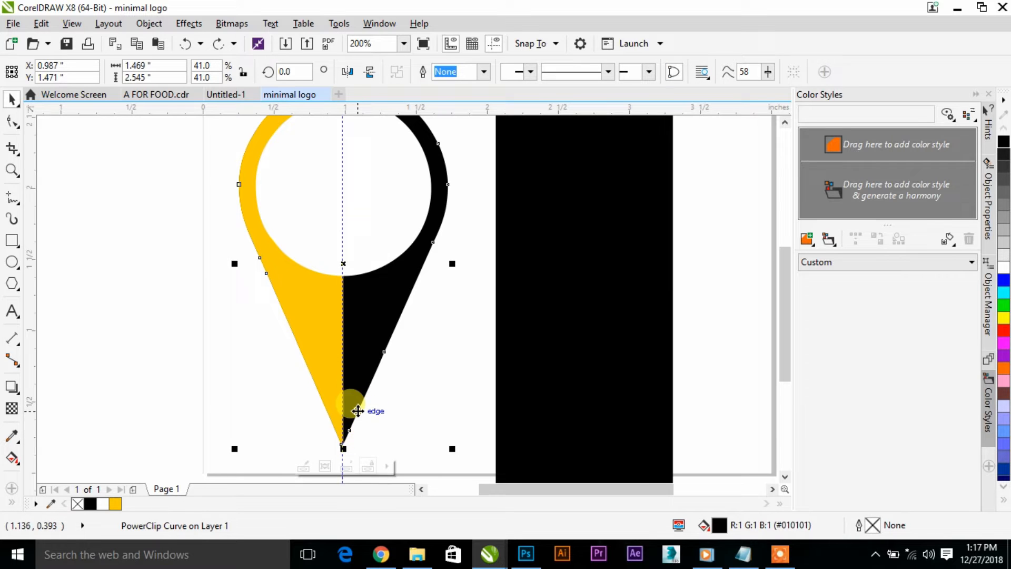
{"action": "left_click", "coordinate": [303, 466]}
{"action": "scroll", "coordinate": [337, 454], "scroll_direction": "up", "scroll_amount": 2}
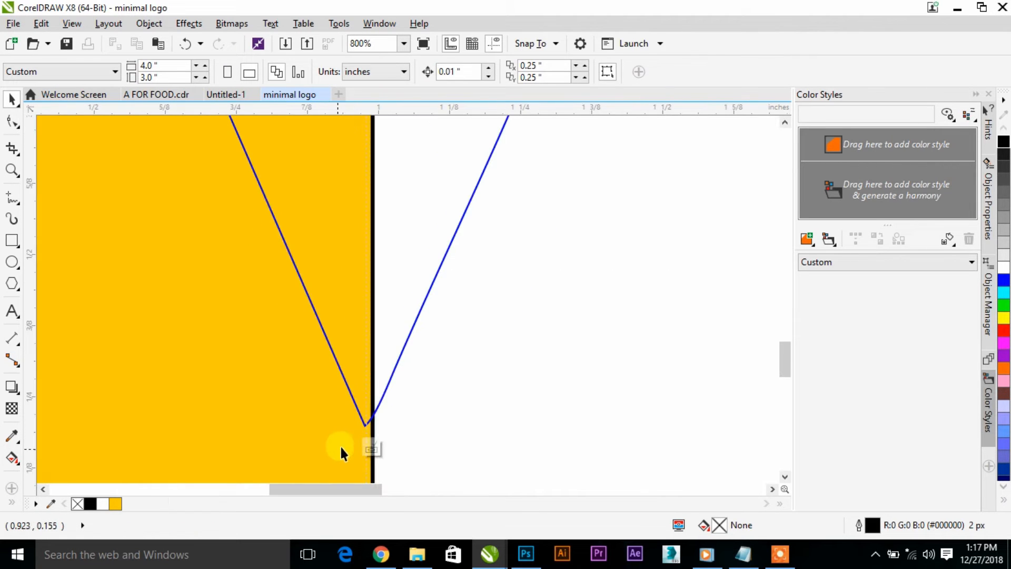
{"action": "left_click", "coordinate": [344, 362]}
{"action": "left_click", "coordinate": [709, 75]}
{"action": "left_click", "coordinate": [710, 77]}
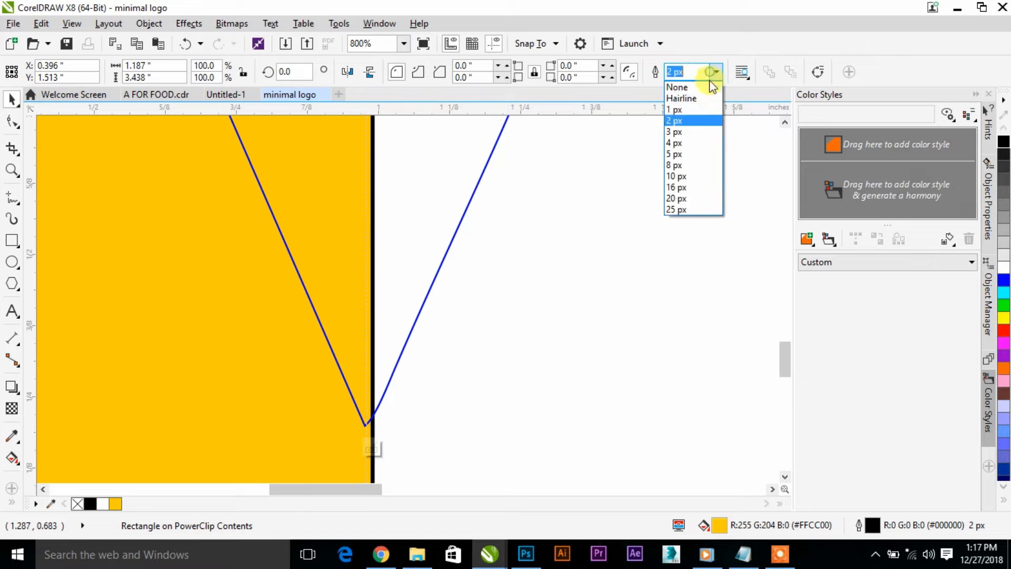
{"action": "left_click", "coordinate": [685, 87]}
{"action": "scroll", "coordinate": [460, 260], "scroll_direction": "down", "scroll_amount": 2}
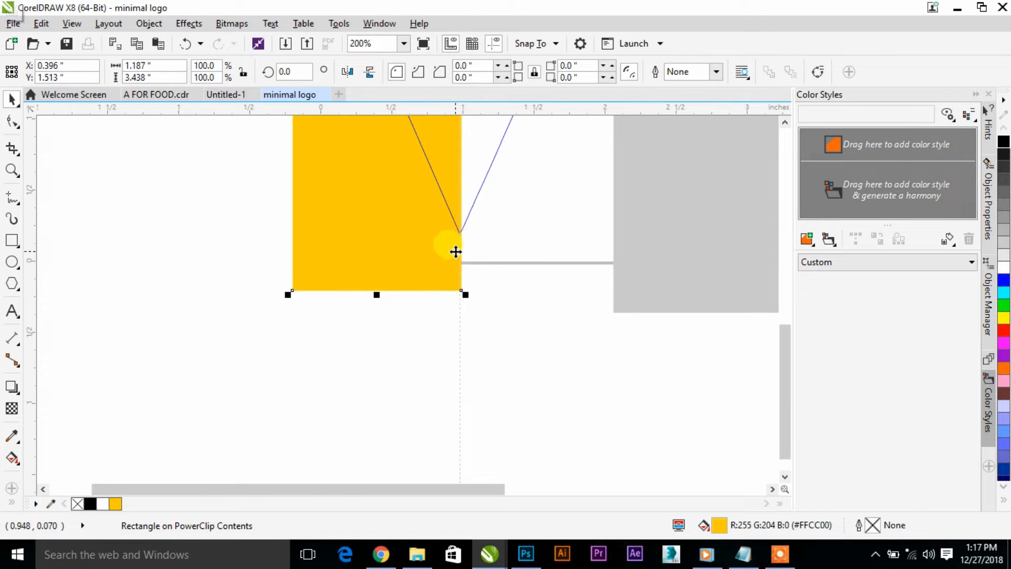
- Convert the yellow rectangle inside the PowerClip to curves
{"action": "scroll", "coordinate": [458, 247], "scroll_direction": "up", "scroll_amount": 1}
{"action": "scroll", "coordinate": [435, 252], "scroll_direction": "up", "scroll_amount": 1}
{"action": "scroll", "coordinate": [517, 224], "scroll_direction": "down", "scroll_amount": 2}
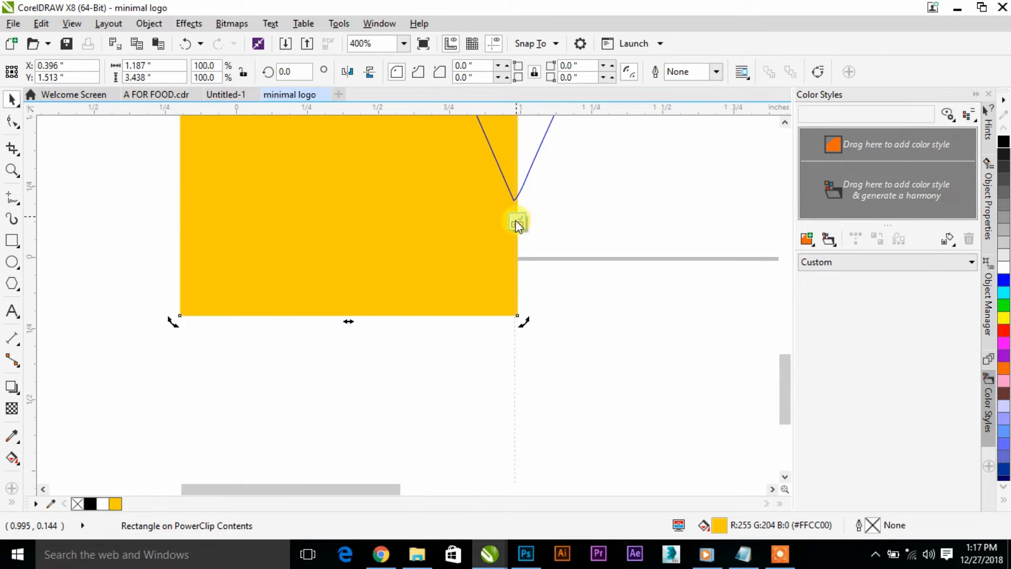
{"action": "left_click", "coordinate": [515, 311]}
{"action": "scroll", "coordinate": [516, 273], "scroll_direction": "down", "scroll_amount": 1}
{"action": "scroll", "coordinate": [519, 228], "scroll_direction": "up", "scroll_amount": 1}
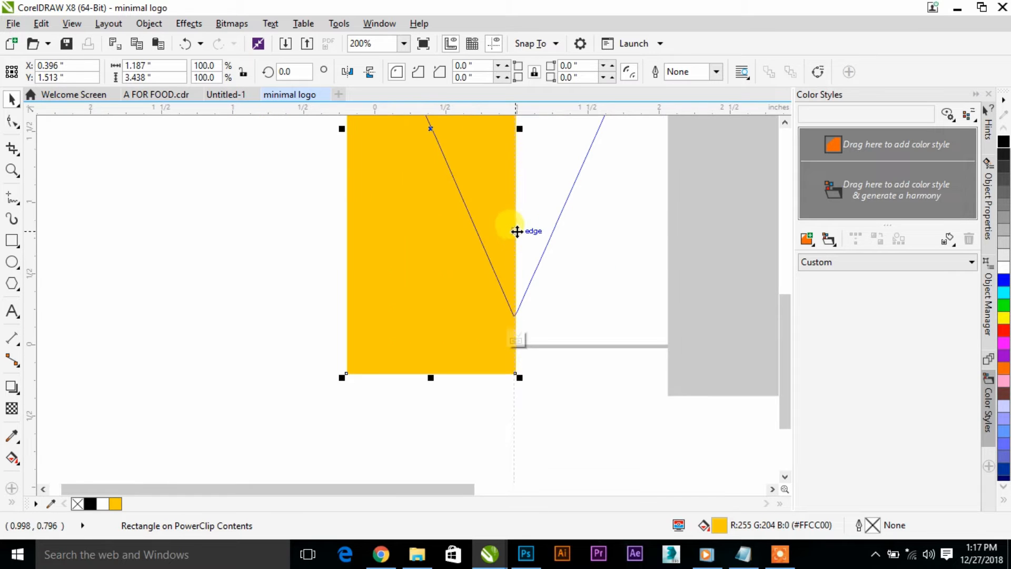
{"action": "key", "text": "ctrl+q"}
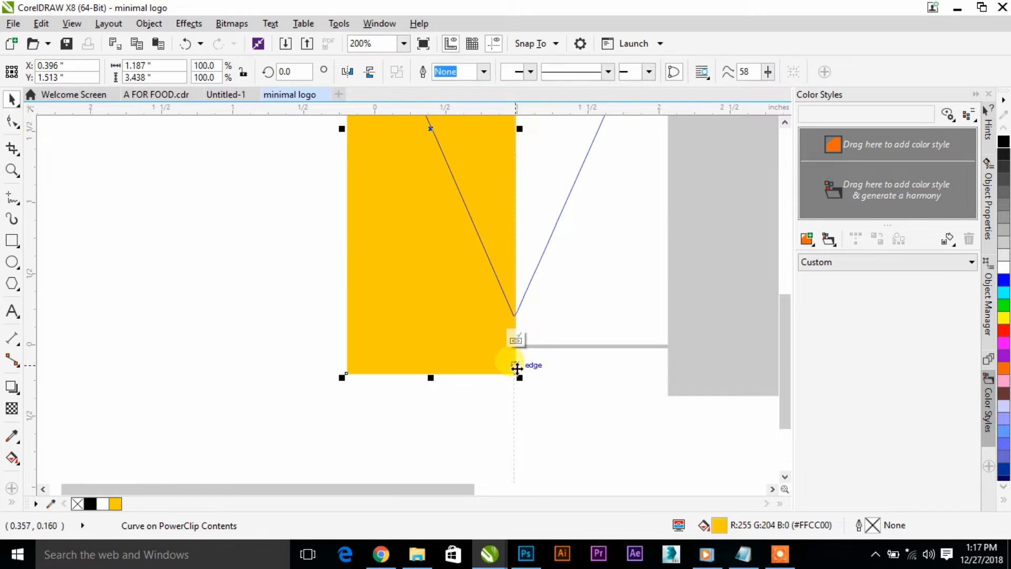
- Add a node on the yellow shape's inner edge, move it onto the pin's tip, and finish editing the PowerClip
{"action": "key", "text": "F10"}
{"action": "scroll", "coordinate": [513, 364], "scroll_direction": "up", "scroll_amount": 1}
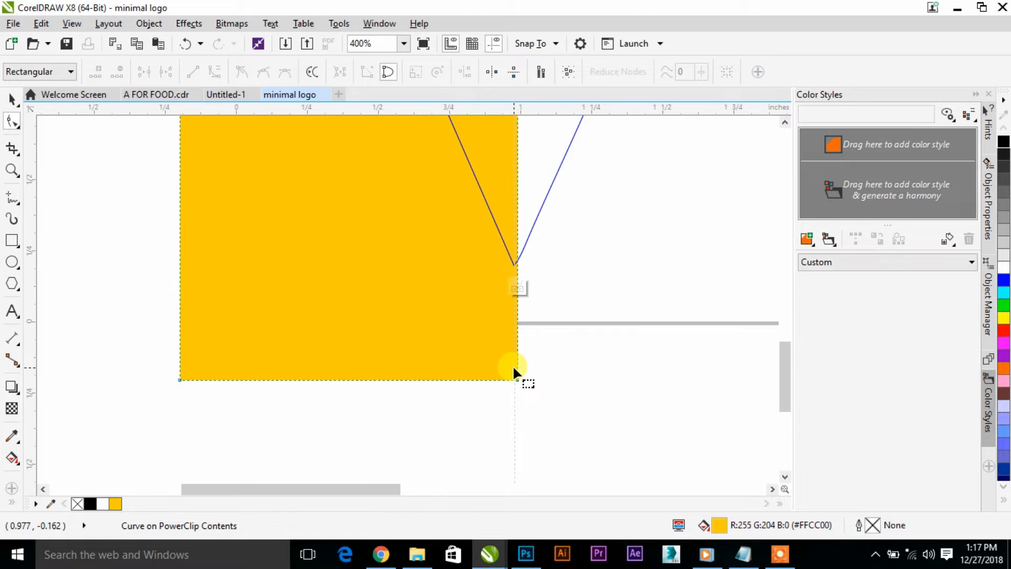
{"action": "scroll", "coordinate": [515, 266], "scroll_direction": "up", "scroll_amount": 3}
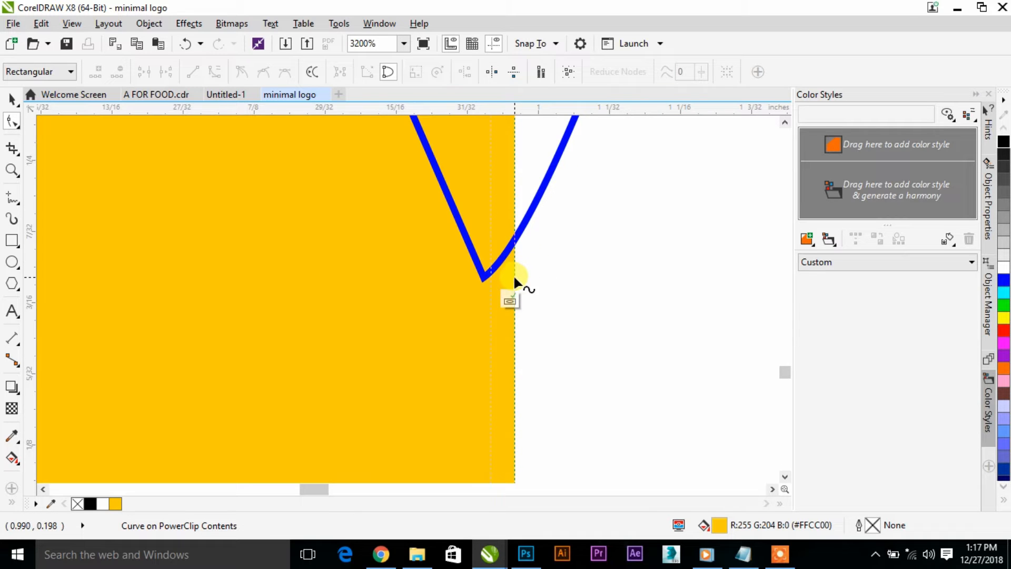
{"action": "left_click", "coordinate": [513, 274]}
{"action": "left_click_drag", "start_coordinate": [511, 276], "coordinate": [485, 278]}
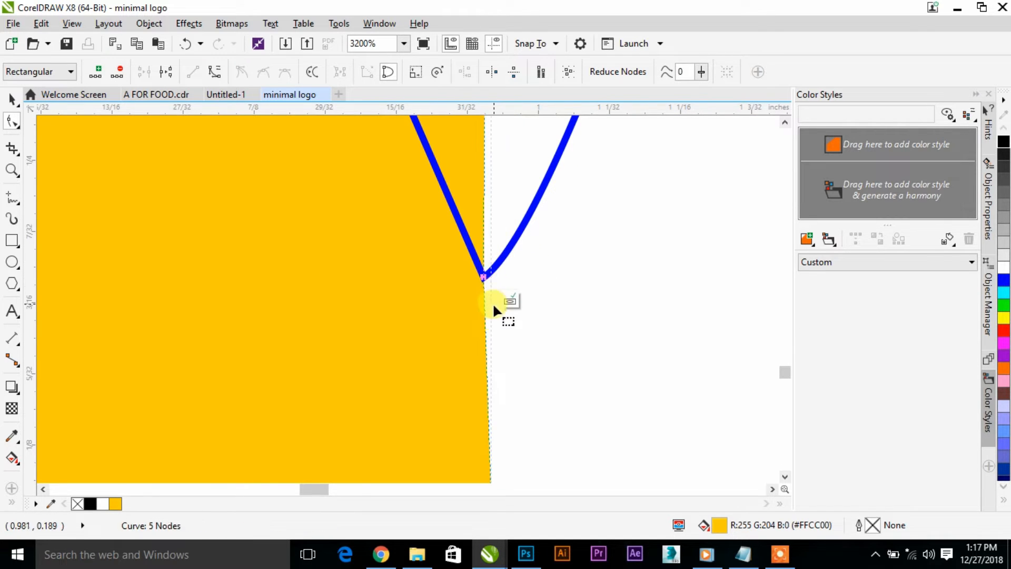
{"action": "scroll", "coordinate": [492, 303], "scroll_direction": "down", "scroll_amount": 2}
{"action": "key", "text": "space"}
{"action": "scroll", "coordinate": [500, 332], "scroll_direction": "down", "scroll_amount": 1}
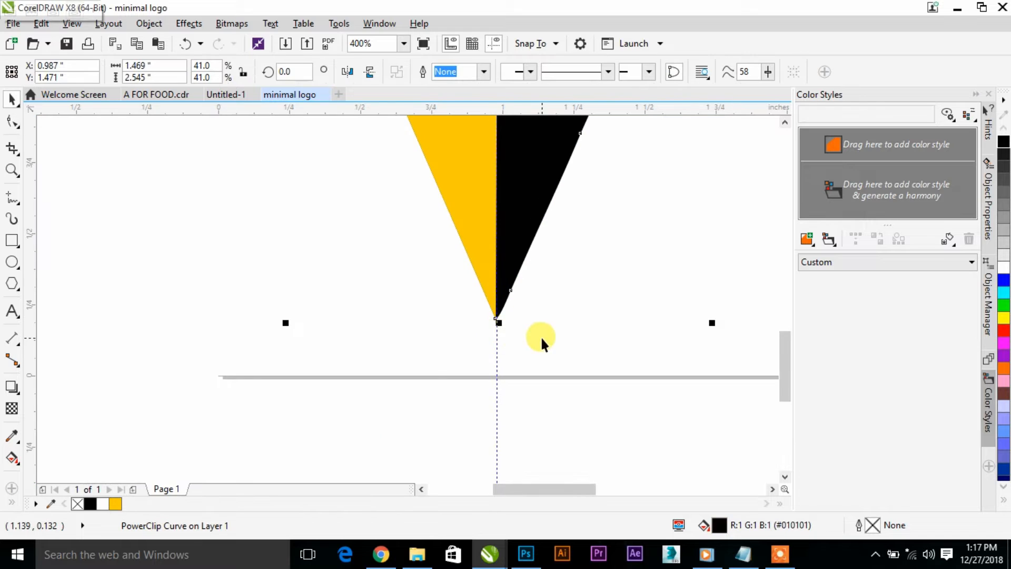
{"action": "scroll", "coordinate": [587, 347], "scroll_direction": "down", "scroll_amount": 2}
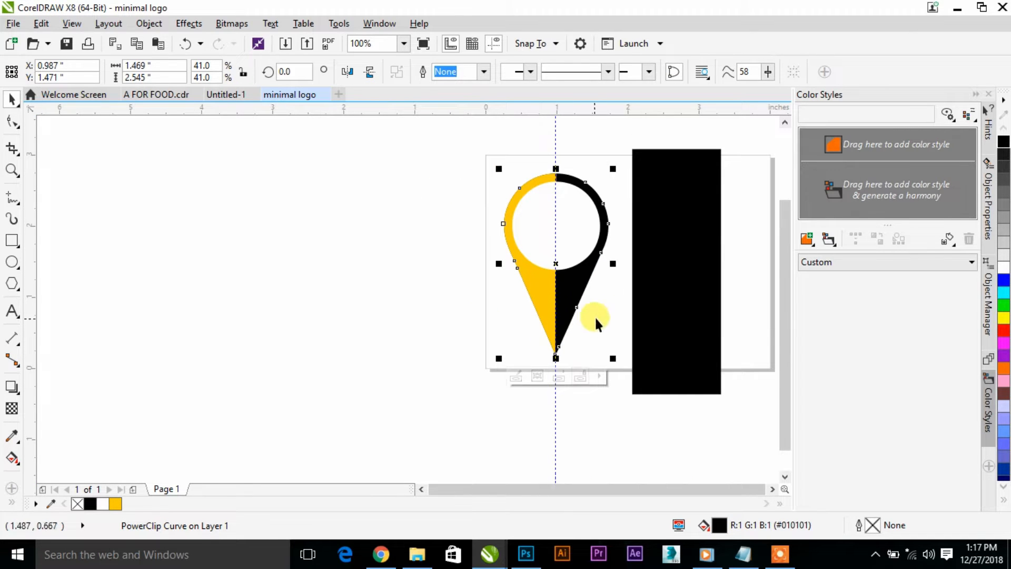
- Delete the black rectangle beside the pin and move the vertical guideline to about X 0.77 inches
{"action": "left_click", "coordinate": [651, 280]}
{"action": "key", "text": "Delete"}
{"action": "left_click_drag", "start_coordinate": [560, 212], "coordinate": [545, 206]}
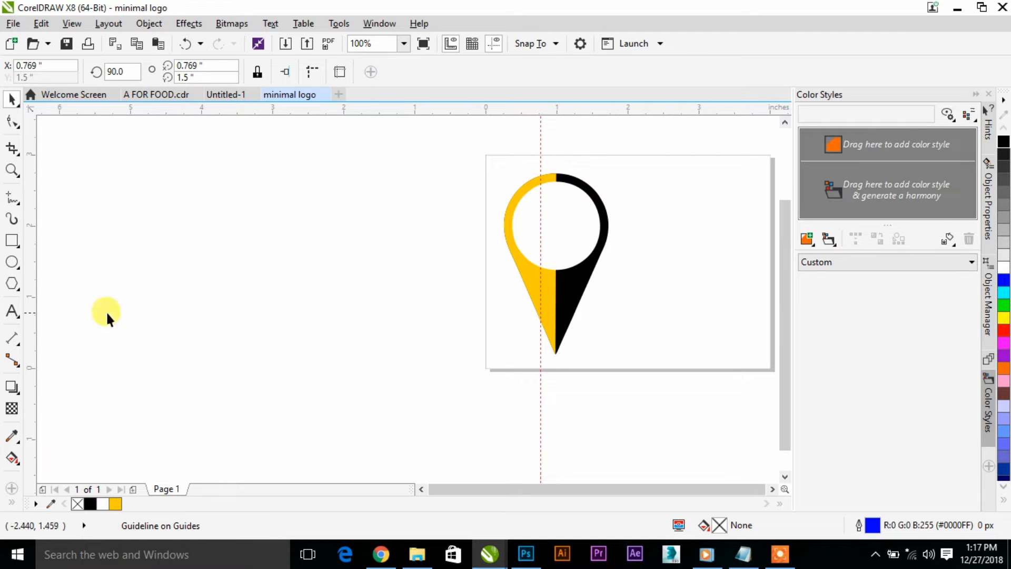
- Add the artistic text "A" in the empty area beside the page and set its font to Modern Sans Serif 7
{"action": "left_click", "coordinate": [12, 311]}
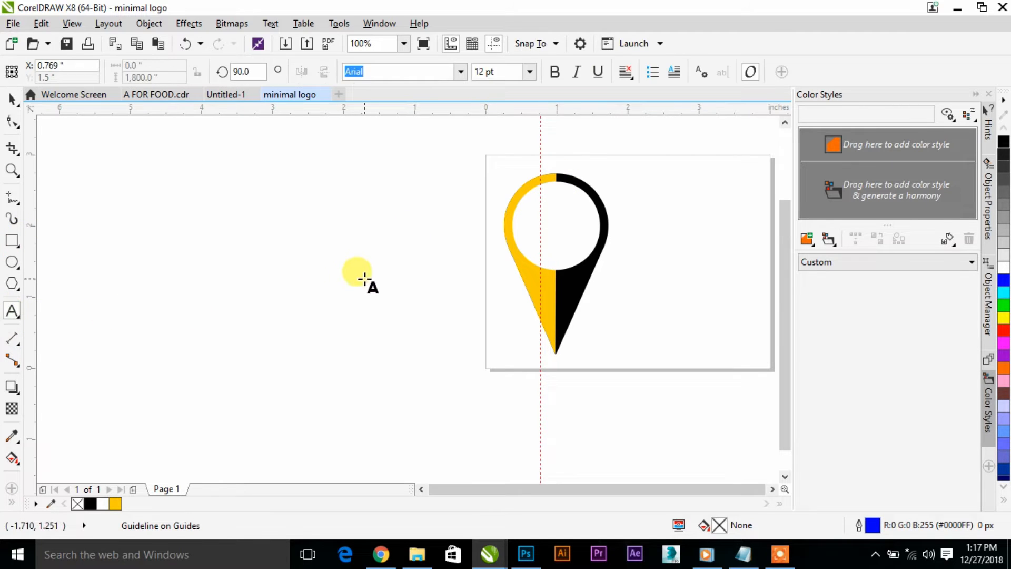
{"action": "left_click", "coordinate": [353, 249]}
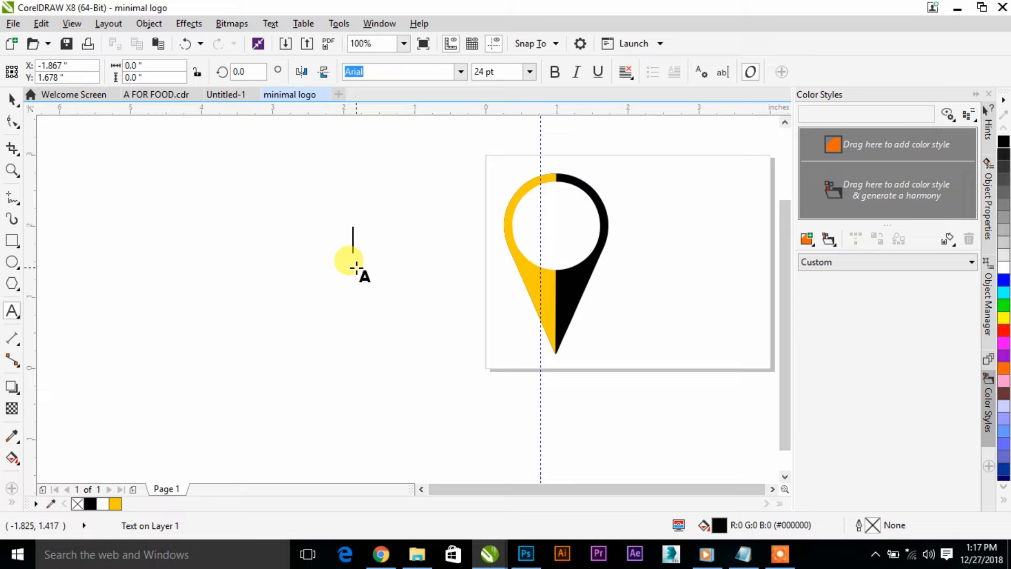
{"action": "type", "text": "A"}
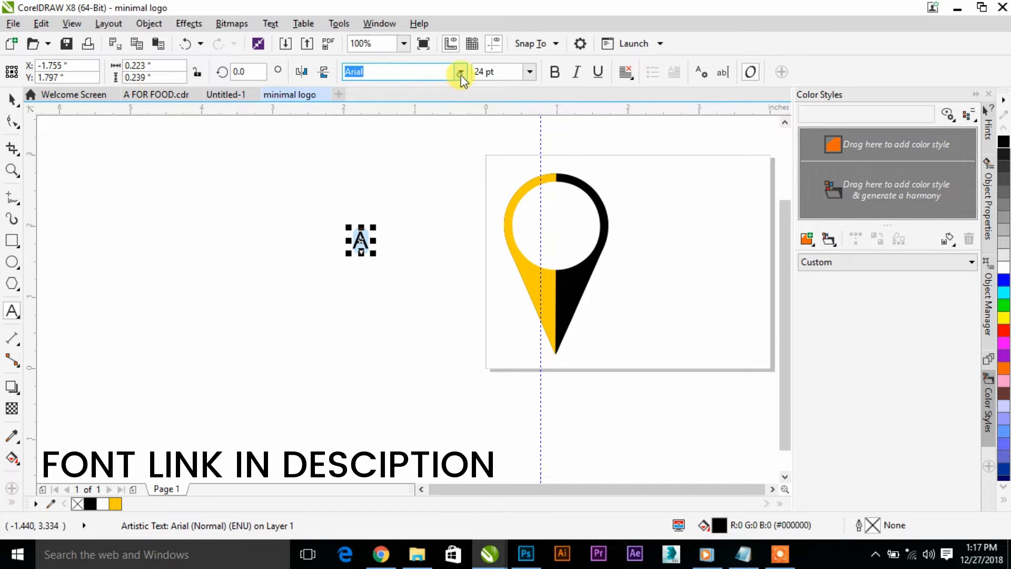
{"action": "left_click", "coordinate": [460, 72]}
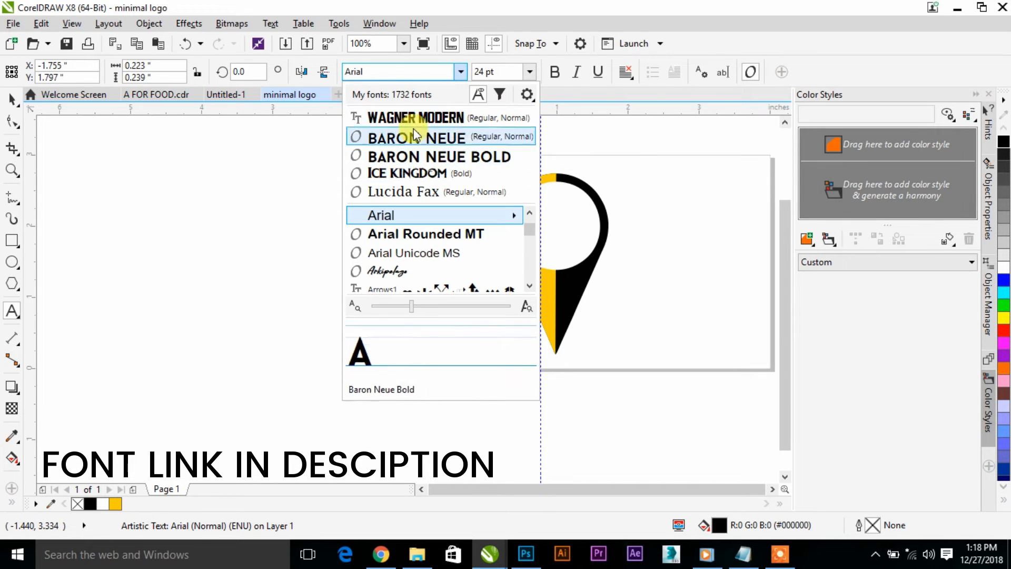
{"action": "type", "text": "MODER"}
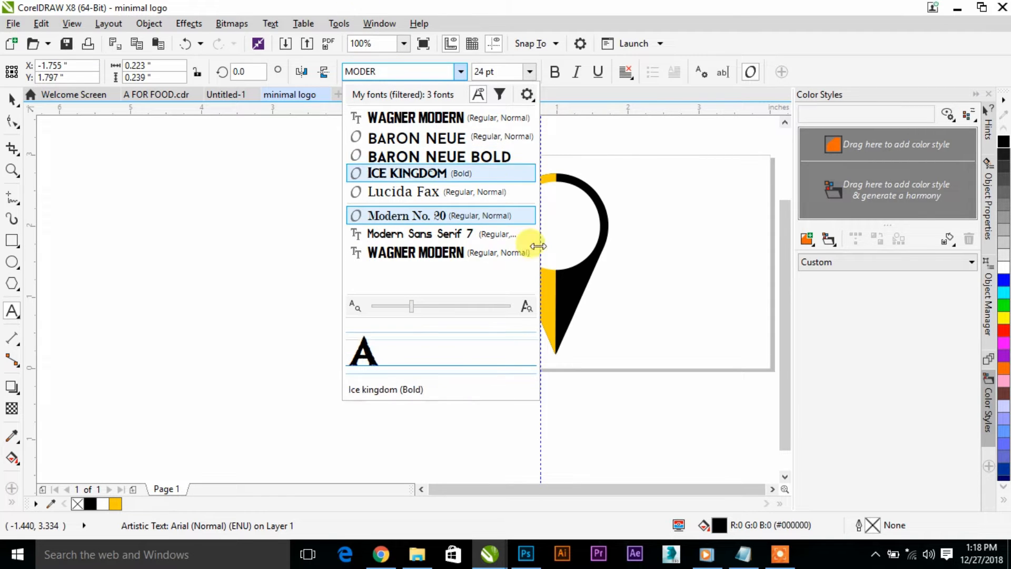
{"action": "left_click", "coordinate": [457, 240]}
- Replace the capital letter with a lowercase "a"
{"action": "scroll", "coordinate": [349, 237], "scroll_direction": "up", "scroll_amount": 2}
{"action": "left_click", "coordinate": [404, 258]}
{"action": "key", "text": "BackSpace"}
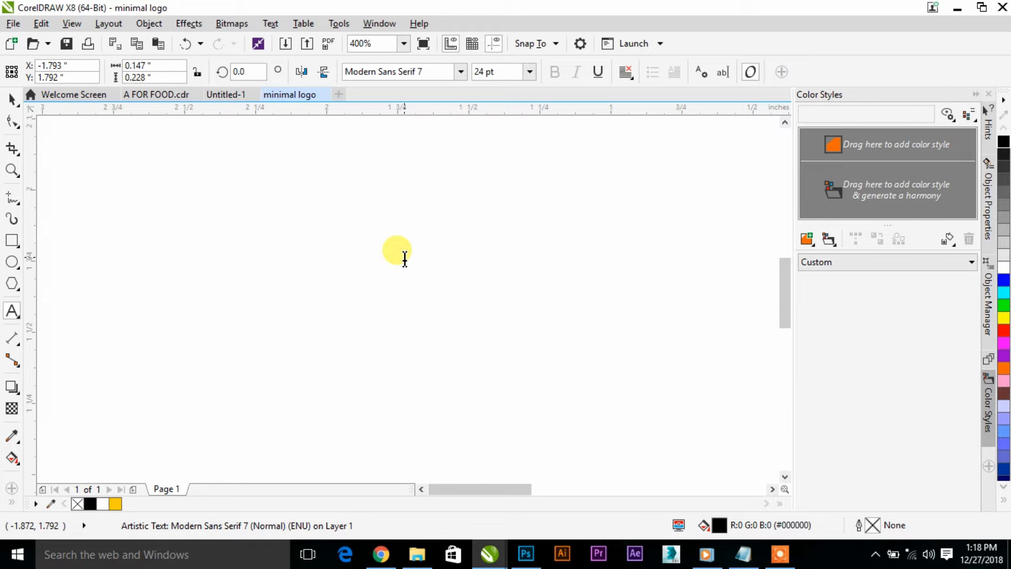
{"action": "type", "text": "a"}
{"action": "left_click", "coordinate": [6, 97]}
{"action": "scroll", "coordinate": [61, 268], "scroll_direction": "down", "scroll_amount": 2}
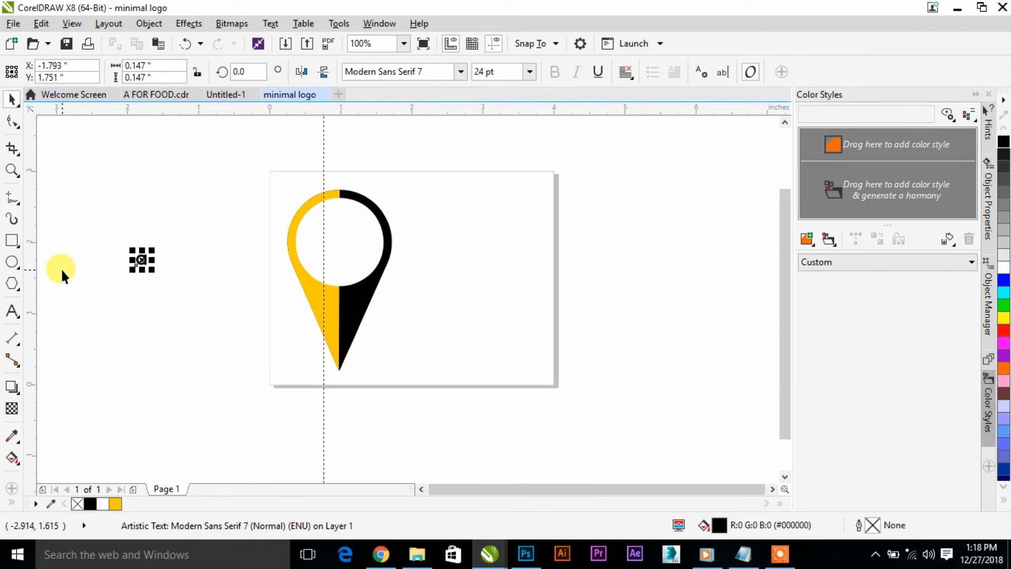
- Place the letter "a" inside the pin's white circle and resize it to about 0.72 by 0.72 inches
{"action": "left_click_drag", "start_coordinate": [156, 271], "coordinate": [333, 237]}
{"action": "scroll", "coordinate": [334, 237], "scroll_direction": "up", "scroll_amount": 2}
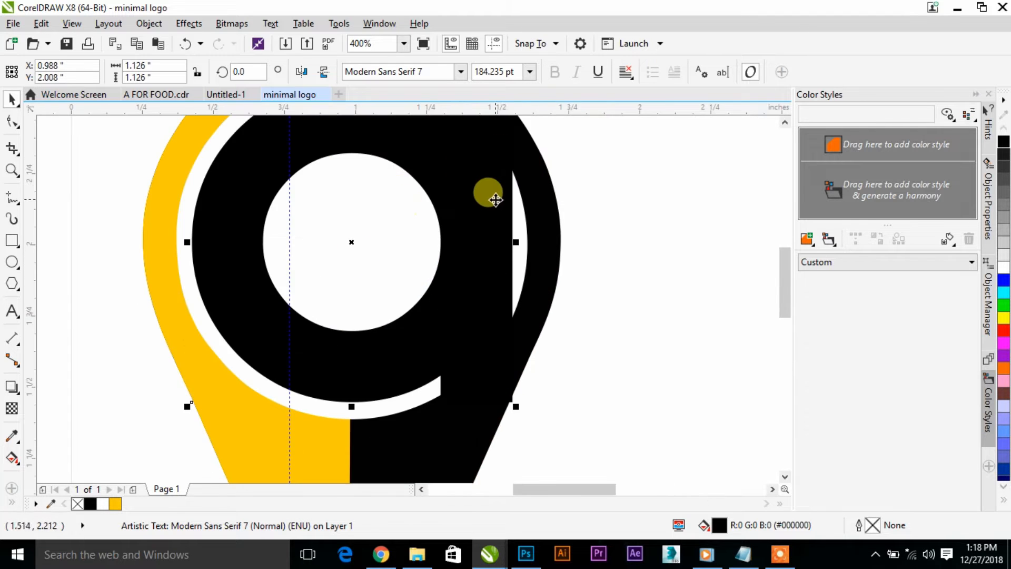
{"action": "scroll", "coordinate": [488, 196], "scroll_direction": "down", "scroll_amount": 1}
{"action": "left_click_drag", "start_coordinate": [513, 148], "coordinate": [458, 220]}
- Move the vertical guideline to the line between the pin's two halves, at about X 0.99 inches
{"action": "left_click_drag", "start_coordinate": [390, 296], "coordinate": [421, 305]}
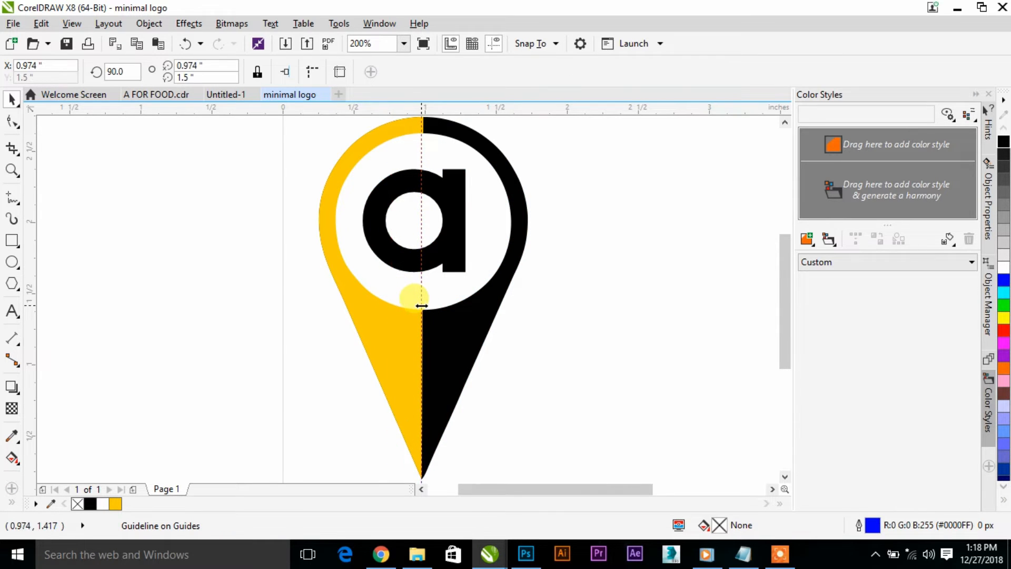
{"action": "scroll", "coordinate": [421, 140], "scroll_direction": "up", "scroll_amount": 2}
{"action": "scroll", "coordinate": [421, 140], "scroll_direction": "down", "scroll_amount": 1}
{"action": "left_click_drag", "start_coordinate": [425, 162], "coordinate": [428, 169]}
{"action": "scroll", "coordinate": [429, 169], "scroll_direction": "down", "scroll_amount": 1}
{"action": "scroll", "coordinate": [429, 169], "scroll_direction": "down", "scroll_amount": 1}
- Draw a rectangle about 0.42 by 1.51 inches over the letter's left half, ending at the guideline
{"action": "left_click", "coordinate": [12, 240]}
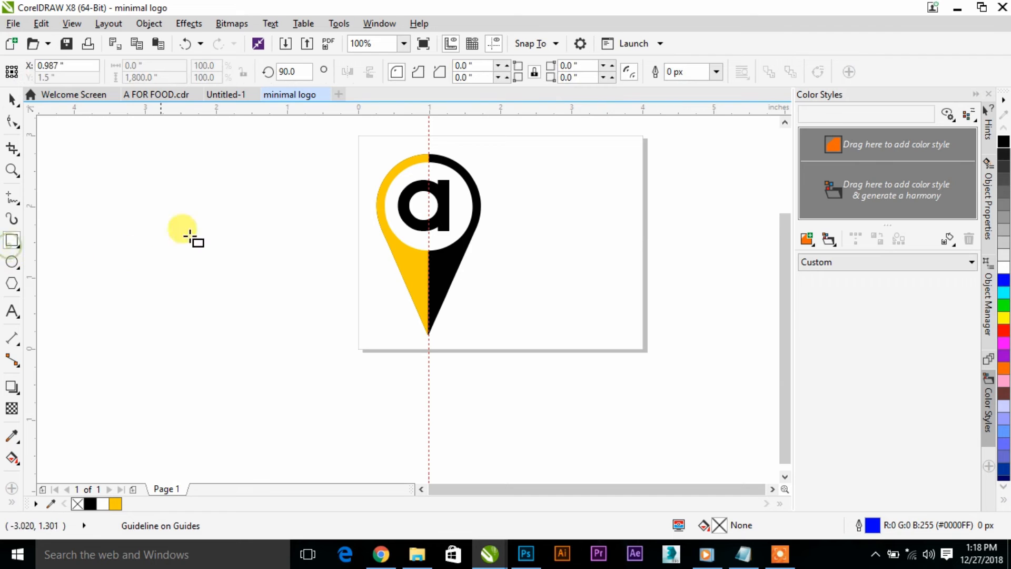
{"action": "scroll", "coordinate": [374, 170], "scroll_direction": "up", "scroll_amount": 1}
{"action": "mouse_move", "coordinate": [415, 120]}
{"action": "left_mouse_down"}
{"action": "mouse_move", "coordinate": [476, 259]}
{"action": "mouse_move", "coordinate": [474, 336]}
{"action": "left_mouse_up"}
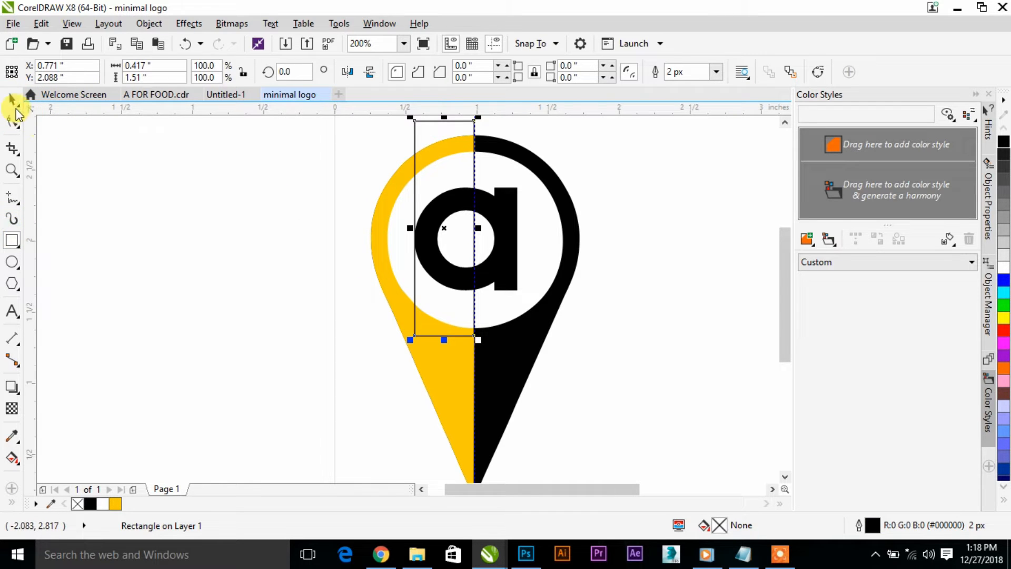
- Fill the new rectangle with deep yellow and remove its outline
{"action": "left_click", "coordinate": [90, 504]}
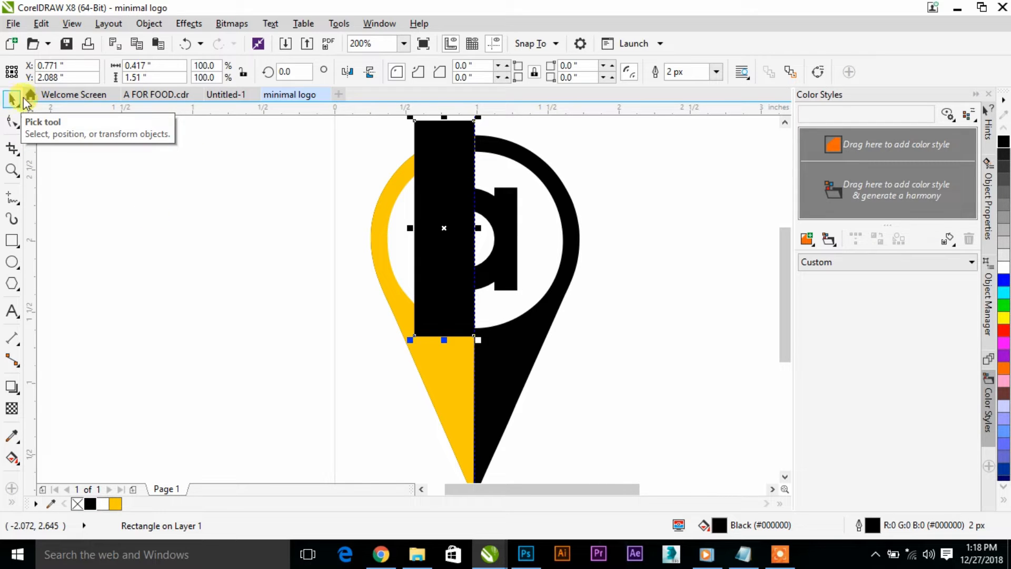
{"action": "left_click", "coordinate": [115, 505]}
{"action": "left_click", "coordinate": [715, 72]}
{"action": "left_click", "coordinate": [693, 95]}
- Move the yellow rectangle over the letter's right half, starting at the guideline, and PowerClip it inside the letter "a"
{"action": "left_click_drag", "start_coordinate": [444, 228], "coordinate": [504, 233]}
{"action": "right_click", "coordinate": [503, 233]}
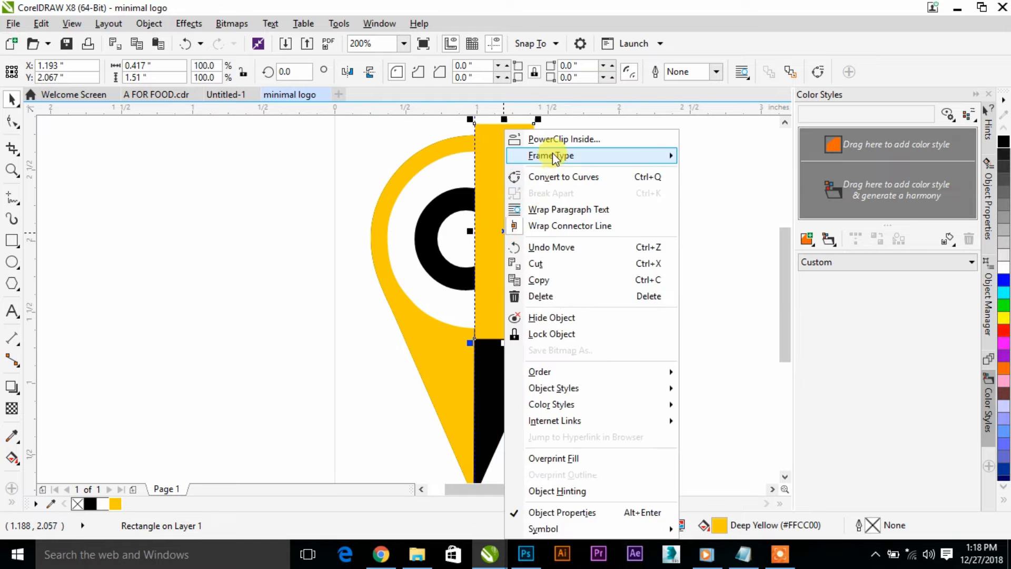
{"action": "left_click", "coordinate": [552, 153]}
{"action": "left_click", "coordinate": [451, 191]}
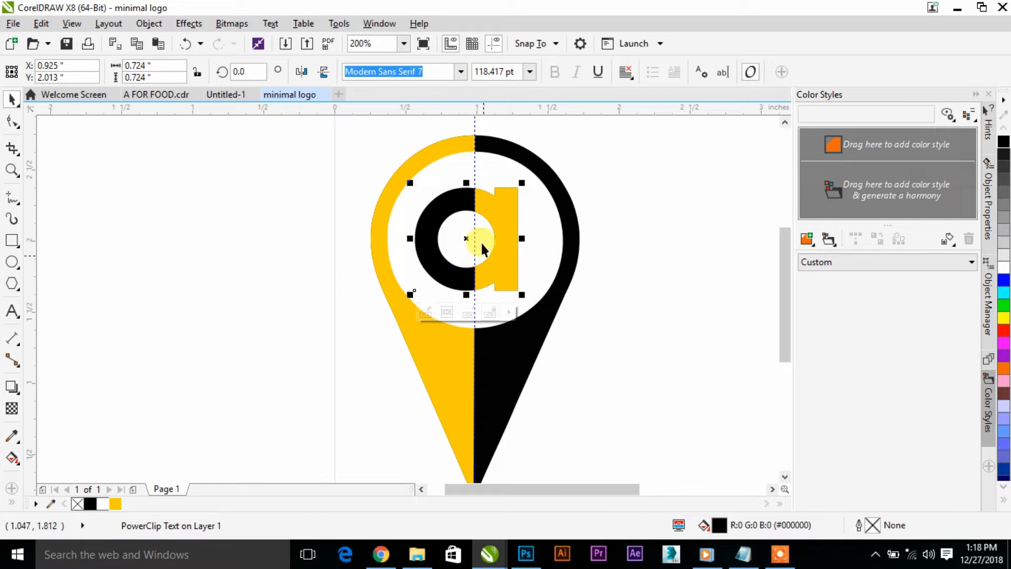
- Move the vertical guideline aside to view the logo, and return it to the line between the pin's halves
{"action": "left_click", "coordinate": [650, 230]}
{"action": "left_click_drag", "start_coordinate": [475, 177], "coordinate": [621, 197]}
{"action": "scroll", "coordinate": [558, 228], "scroll_direction": "down", "scroll_amount": 2}
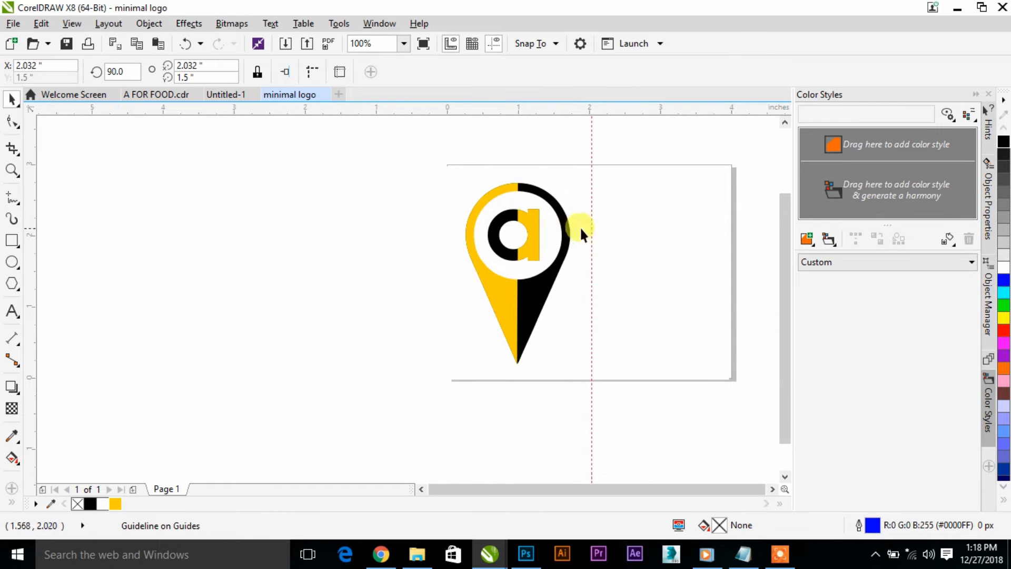
{"action": "scroll", "coordinate": [595, 203], "scroll_direction": "up", "scroll_amount": 2}
{"action": "left_click_drag", "start_coordinate": [588, 219], "coordinate": [439, 248]}
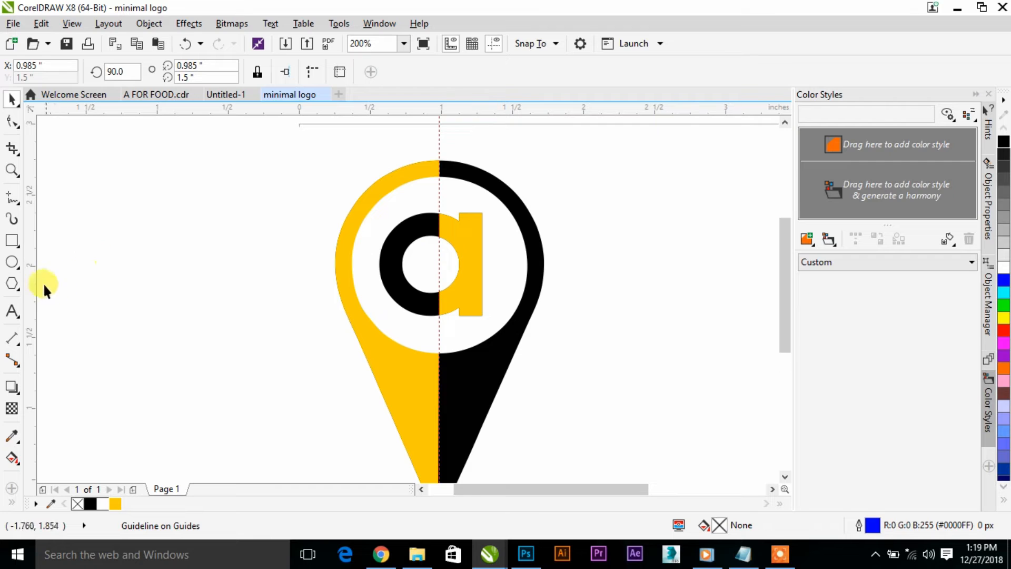
- Add a vertical guideline at about X 2 inches and two horizontal guidelines at about Y 2.07 and Y 1.39 inches
{"action": "left_click_drag", "start_coordinate": [30, 285], "coordinate": [582, 330]}
{"action": "scroll", "coordinate": [444, 248], "scroll_direction": "down", "scroll_amount": 2}
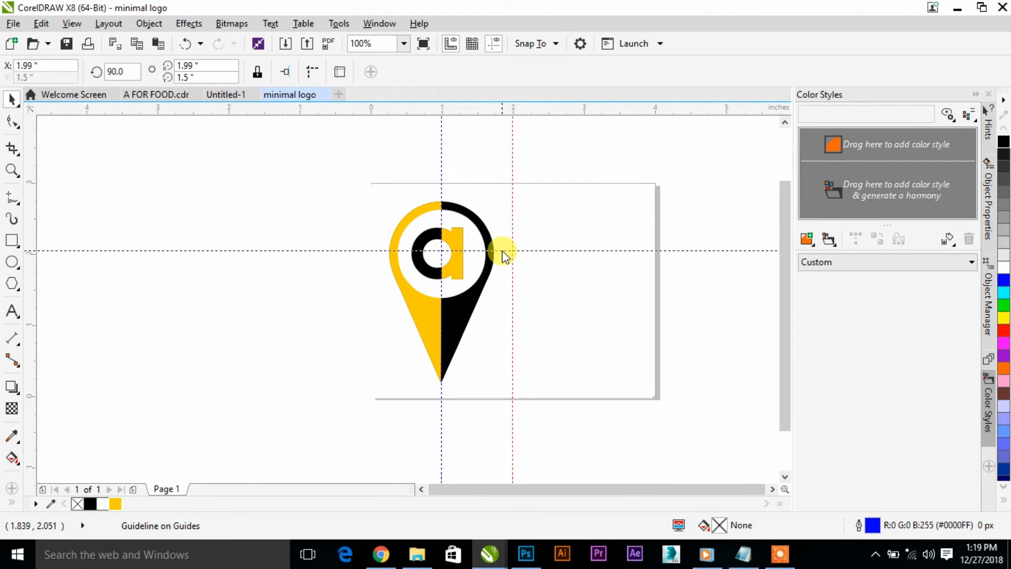
{"action": "left_click_drag", "start_coordinate": [502, 254], "coordinate": [502, 253]}
{"action": "left_click_drag", "start_coordinate": [498, 113], "coordinate": [522, 299]}
{"action": "left_click_drag", "start_coordinate": [539, 250], "coordinate": [539, 250]}
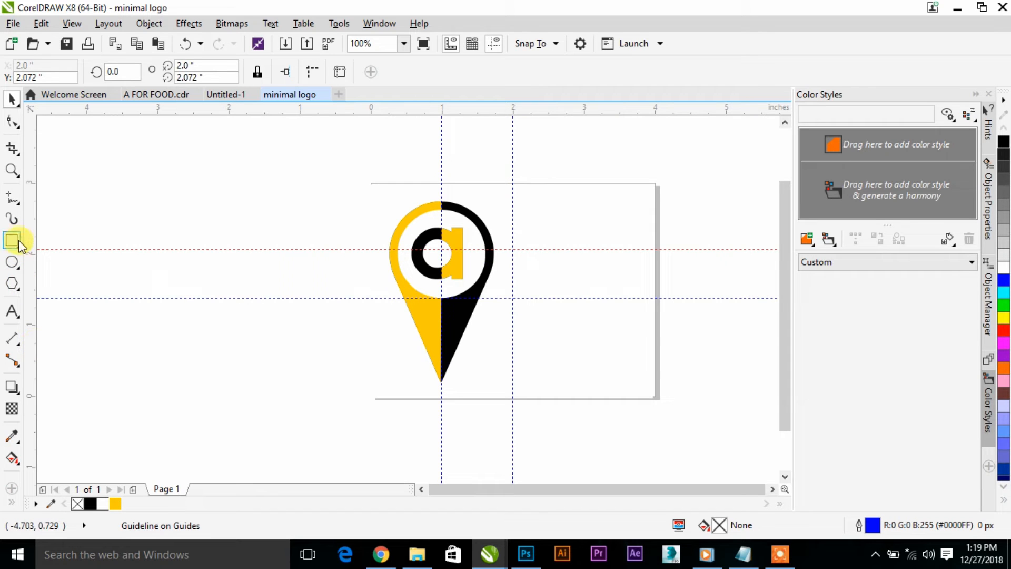
- Draw a horizontal 2-Point Line about 1.21 inches long, starting where the upper guideline crosses the new vertical guideline
{"action": "right_click", "coordinate": [10, 191]}
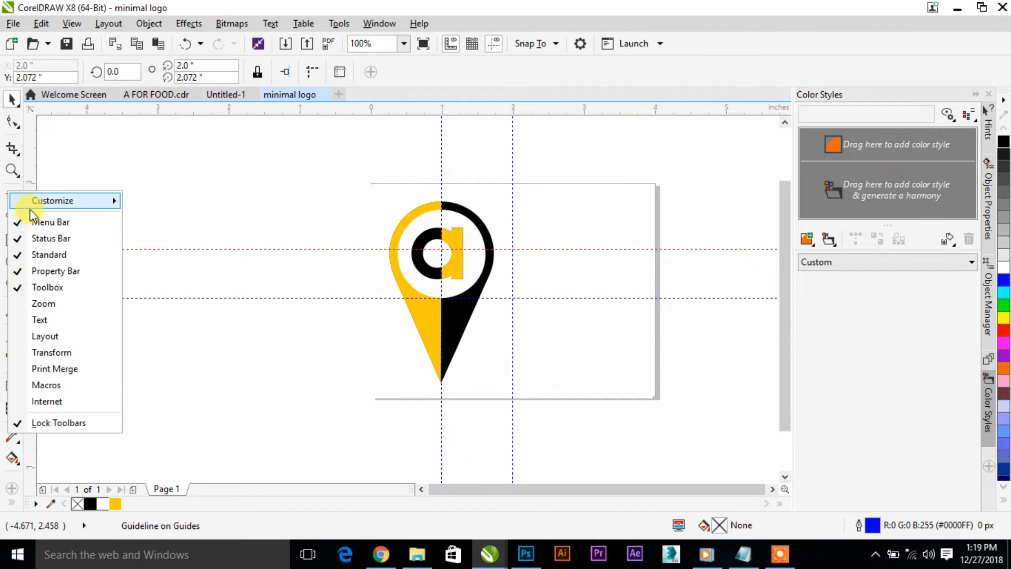
{"action": "left_click", "coordinate": [70, 179]}
{"action": "right_click", "coordinate": [12, 203]}
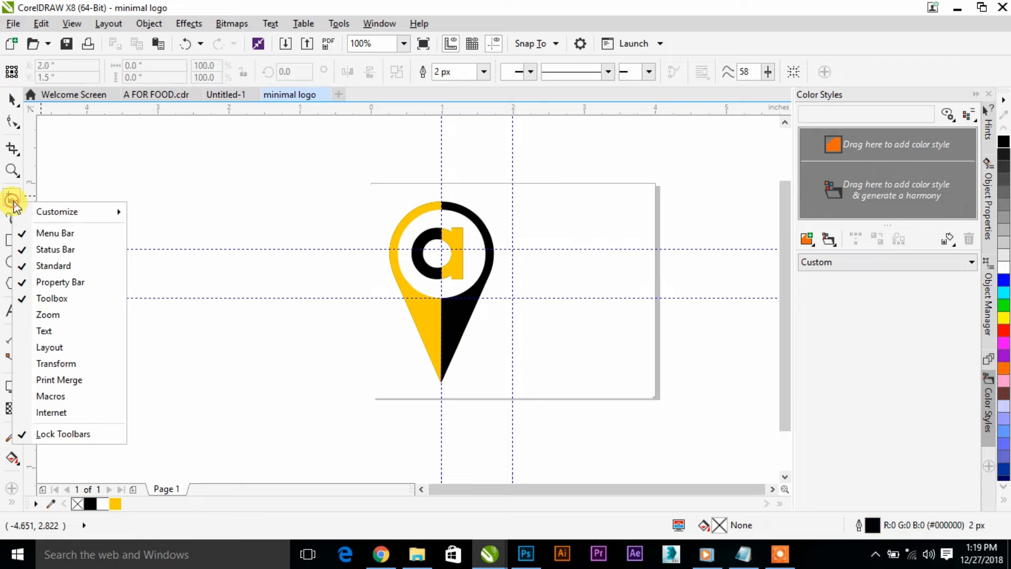
{"action": "left_click", "coordinate": [17, 198]}
{"action": "left_click", "coordinate": [22, 206]}
{"action": "left_click", "coordinate": [29, 213]}
{"action": "scroll", "coordinate": [606, 247], "scroll_direction": "up", "scroll_amount": 1}
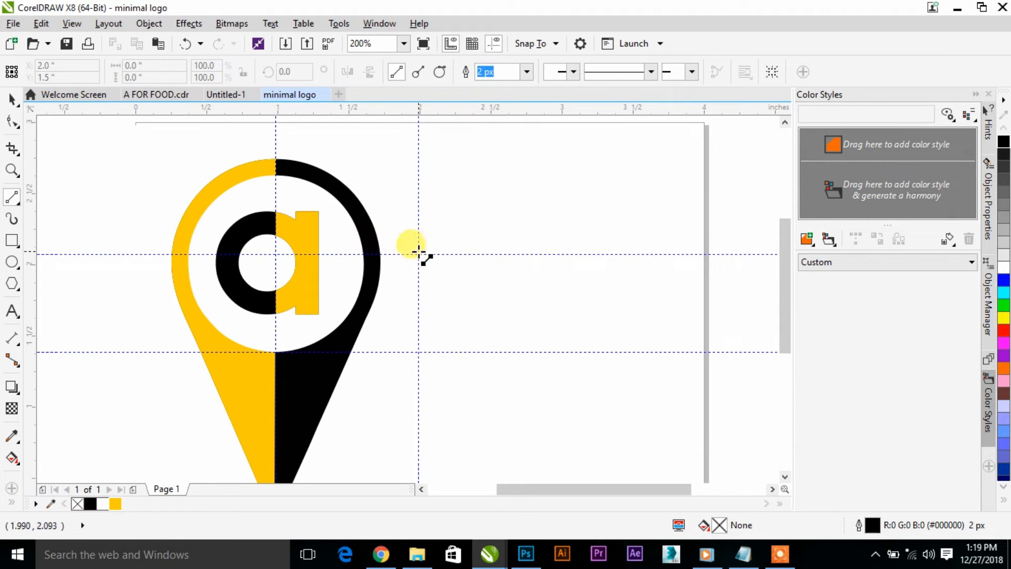
{"action": "left_click_drag", "start_coordinate": [418, 254], "coordinate": [596, 255]}
{"action": "left_click", "coordinate": [12, 98]}
- Set the horizontal line's outline width to 4 px
{"action": "left_click", "coordinate": [472, 74]}
{"action": "left_click", "coordinate": [483, 72]}
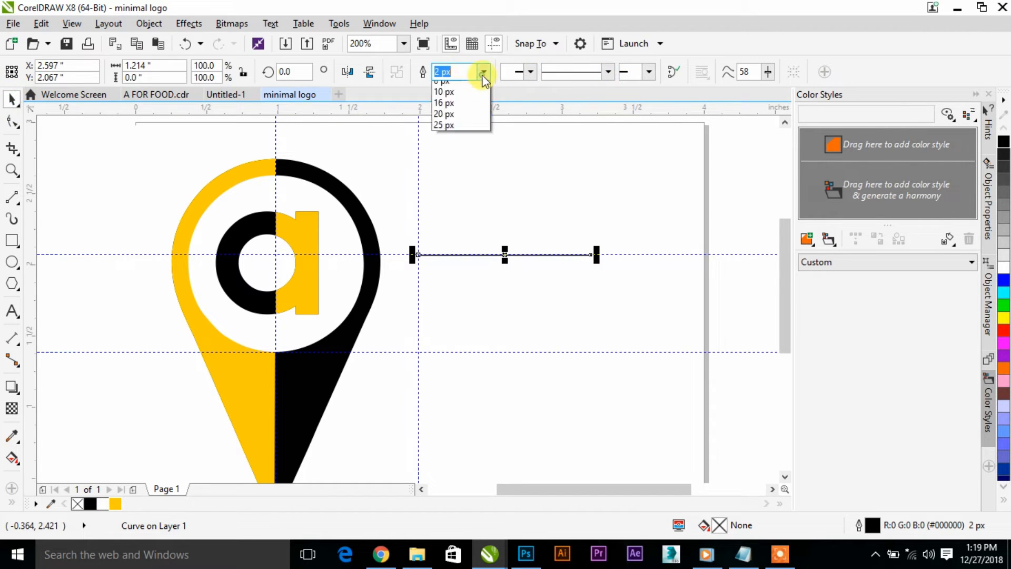
{"action": "left_click", "coordinate": [459, 147]}
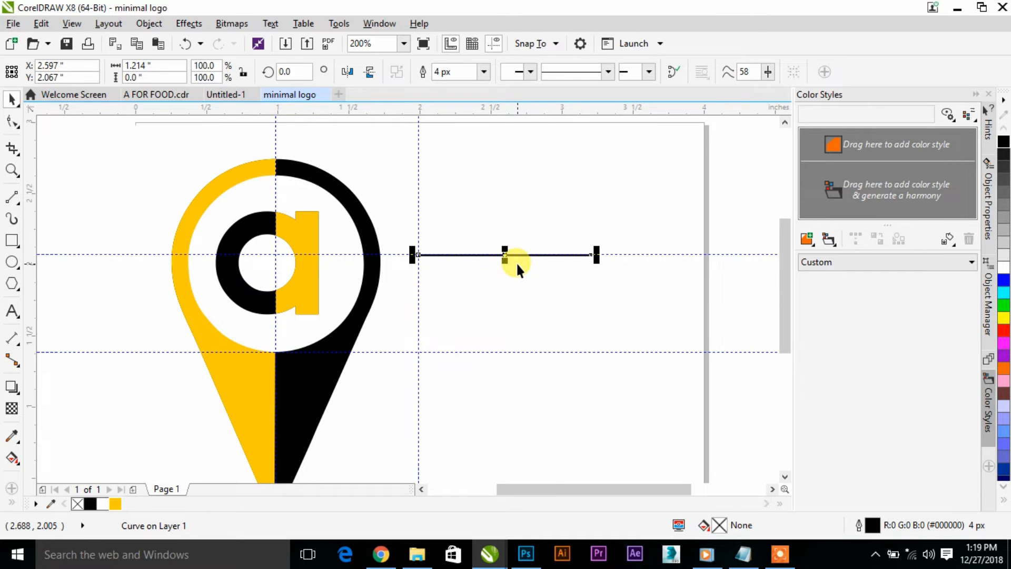
{"action": "scroll", "coordinate": [516, 261], "scroll_direction": "up", "scroll_amount": 2}
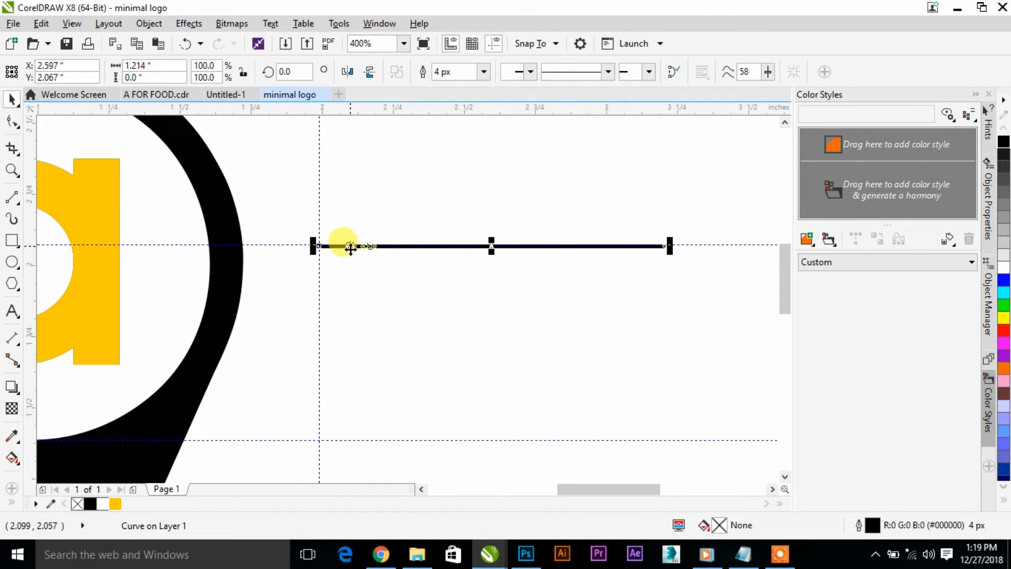
{"action": "scroll", "coordinate": [315, 227], "scroll_direction": "down", "scroll_amount": 2}
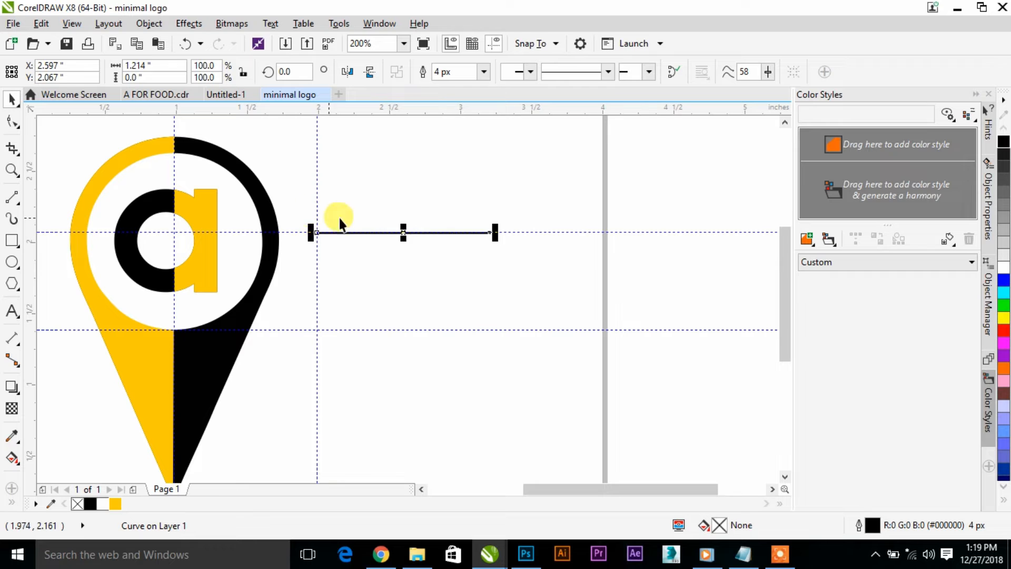
- Duplicate the horizontal line and place the copy on the lower guideline, directly below the original
{"action": "key", "text": "ctrl+d"}
{"action": "left_click_drag", "start_coordinate": [429, 195], "coordinate": [403, 329]}
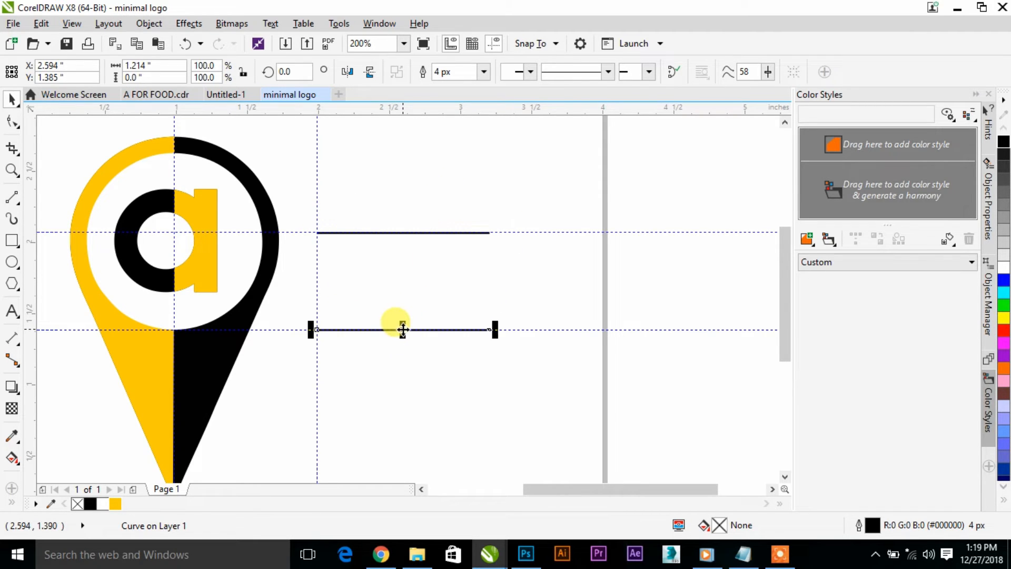
{"action": "scroll", "coordinate": [401, 329], "scroll_direction": "up", "scroll_amount": 4}
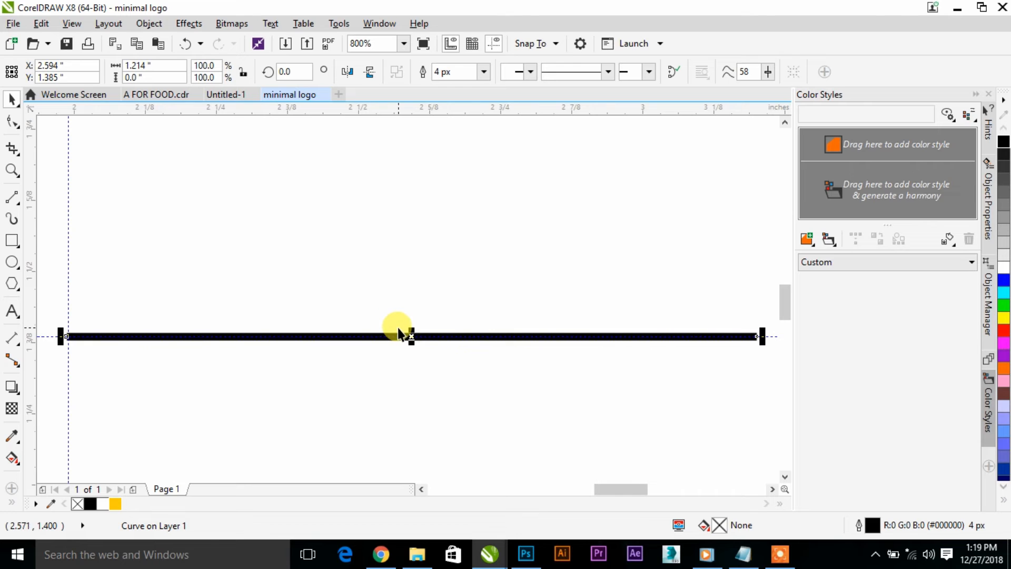
{"action": "scroll", "coordinate": [397, 328], "scroll_direction": "down", "scroll_amount": 4}
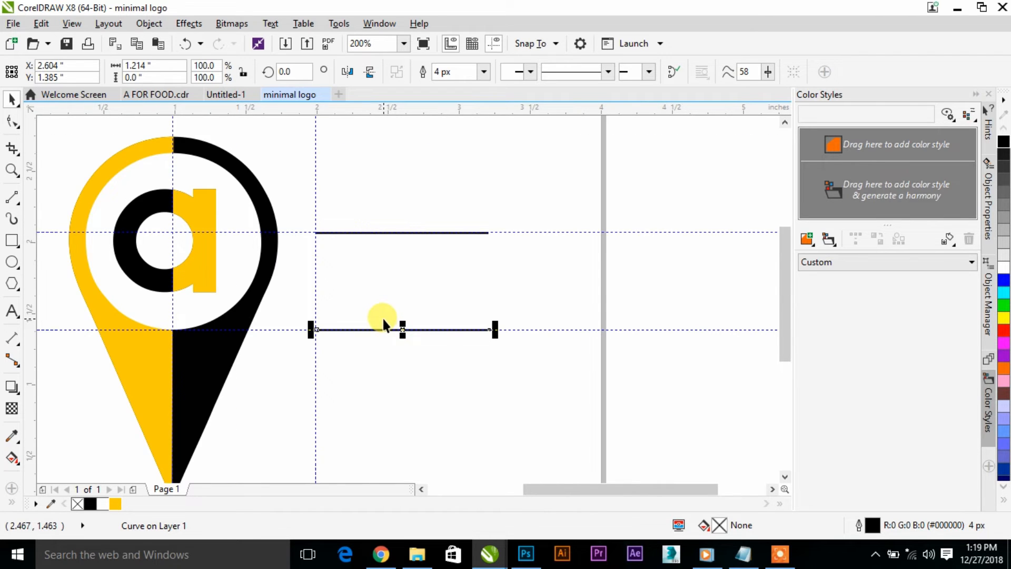
- Bring the two lines closer together: move the lower one up to about Y 1.55 inches and the upper one slightly below its guideline
{"action": "scroll", "coordinate": [382, 317], "scroll_direction": "up", "scroll_amount": 2}
{"action": "left_click_drag", "start_coordinate": [423, 342], "coordinate": [421, 295]}
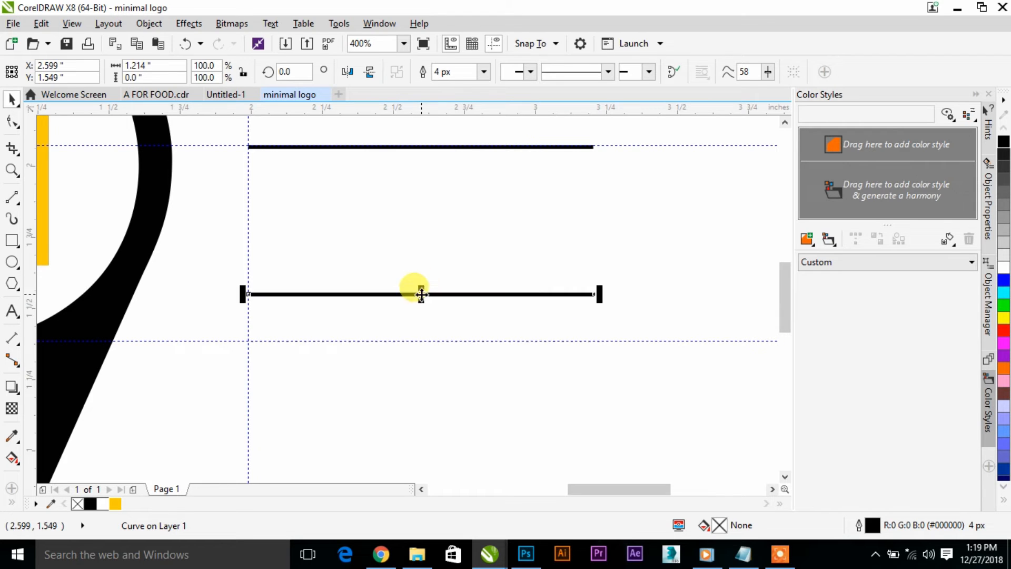
{"action": "left_click", "coordinate": [458, 151]}
{"action": "left_click", "coordinate": [421, 146]}
{"action": "left_click_drag", "start_coordinate": [421, 146], "coordinate": [421, 173]}
{"action": "scroll", "coordinate": [423, 181], "scroll_direction": "down", "scroll_amount": 2}
{"action": "left_click", "coordinate": [496, 273]}
{"action": "scroll", "coordinate": [441, 211], "scroll_direction": "up", "scroll_amount": 1}
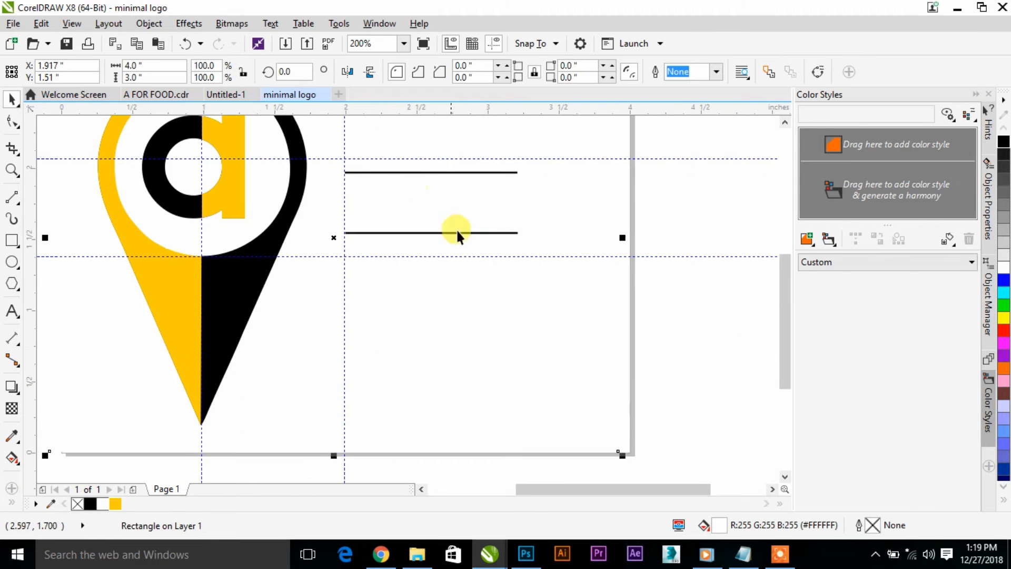
- Add the artistic text "aforfood" above the two horizontal lines
{"action": "left_click", "coordinate": [14, 320]}
{"action": "scroll", "coordinate": [219, 367], "scroll_direction": "down", "scroll_amount": 1}
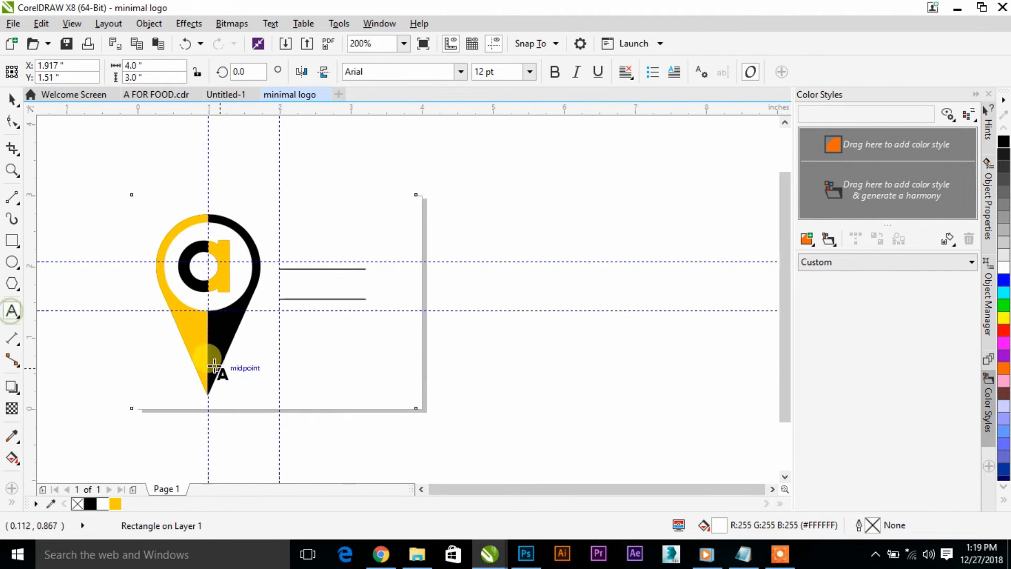
{"action": "left_click", "coordinate": [305, 236]}
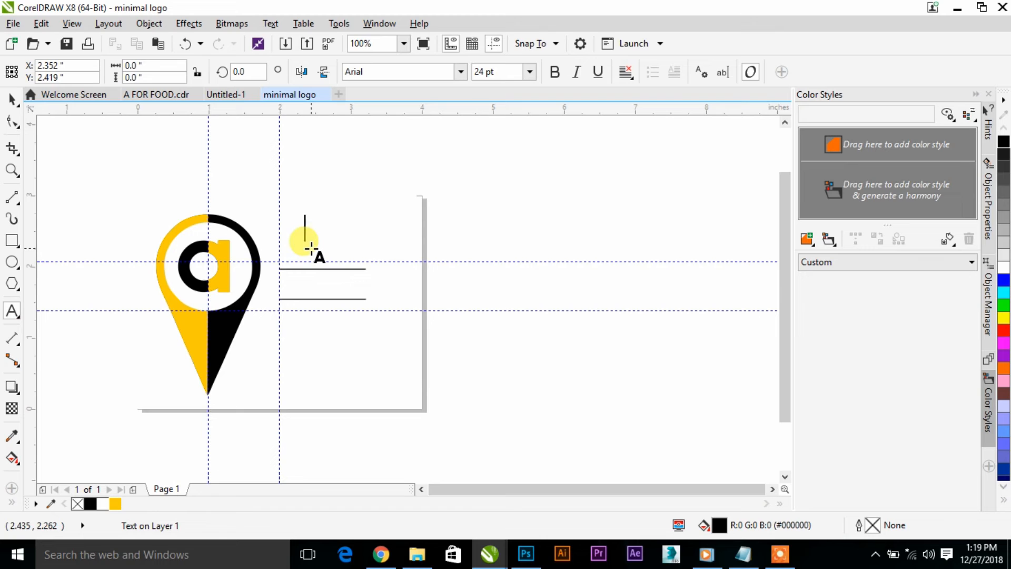
{"action": "type", "text": "A"}
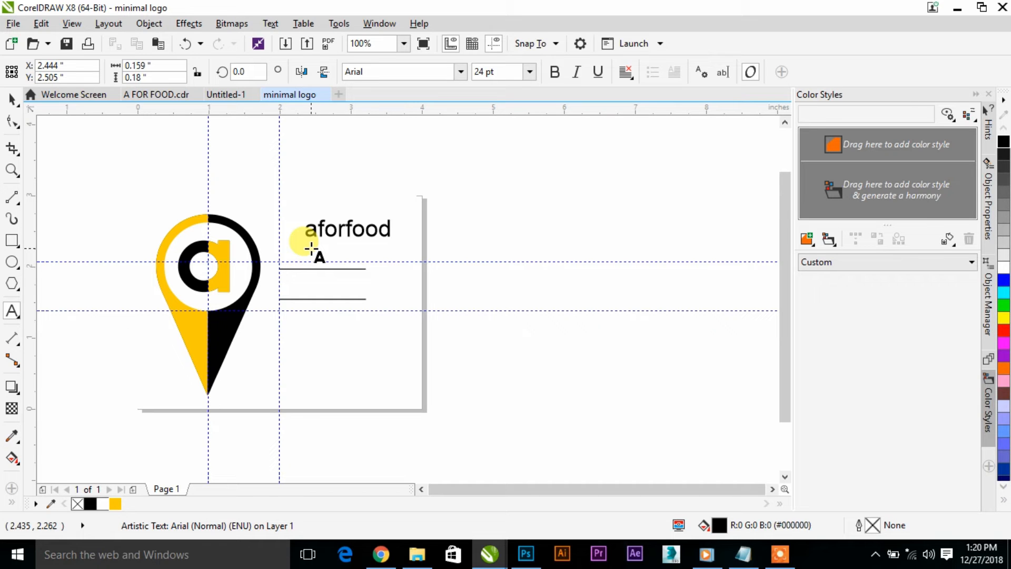
- Fill the word "food" within the text with deep yellow
{"action": "scroll", "coordinate": [352, 232], "scroll_direction": "up", "scroll_amount": 1}
{"action": "left_click", "coordinate": [342, 221]}
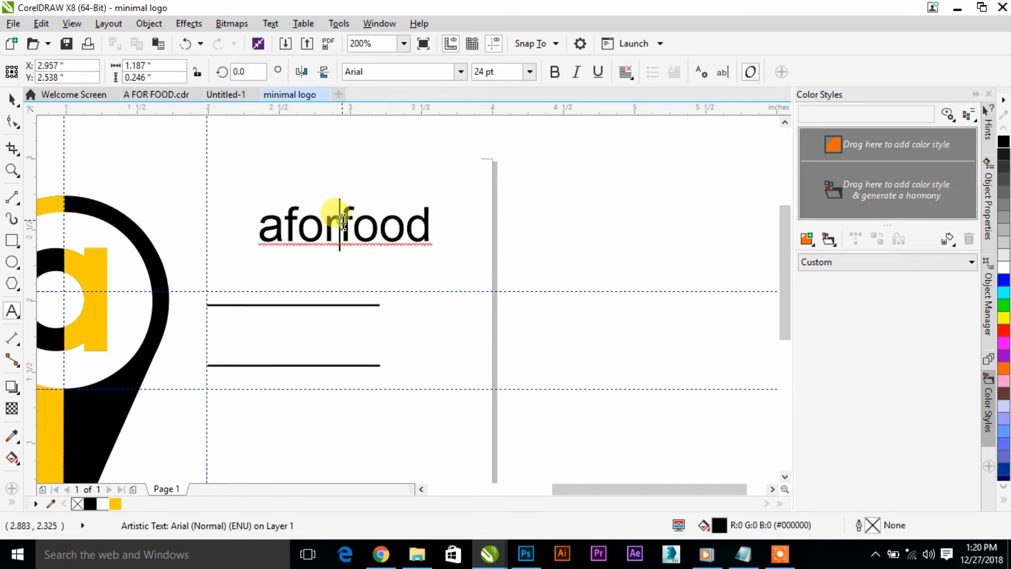
{"action": "left_click_drag", "start_coordinate": [342, 222], "coordinate": [441, 236]}
{"action": "left_click", "coordinate": [116, 504]}
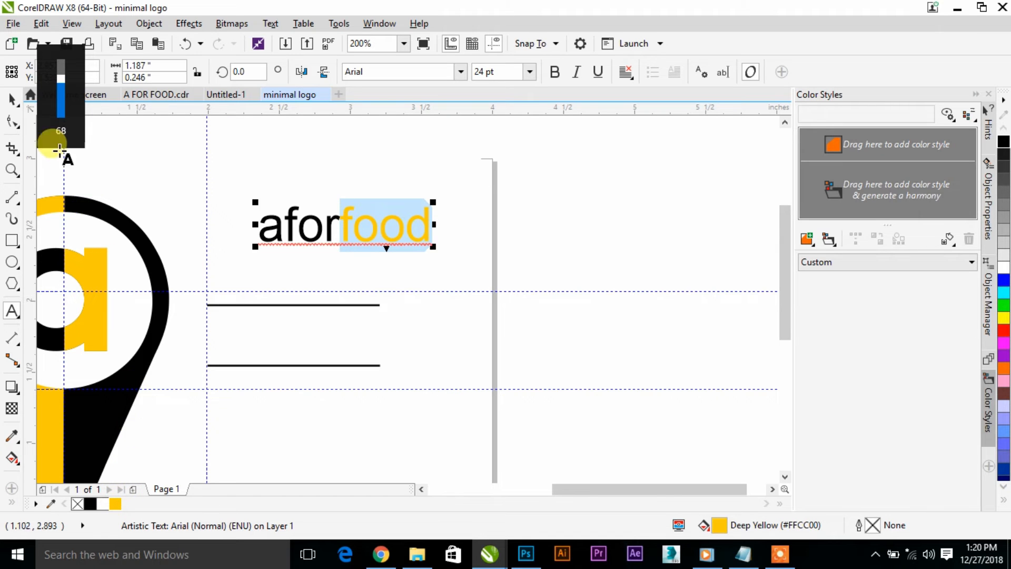
- Set the font of the "aforfood" text to Modern Sans Serif 7
{"action": "left_click", "coordinate": [12, 100]}
{"action": "left_click", "coordinate": [458, 76]}
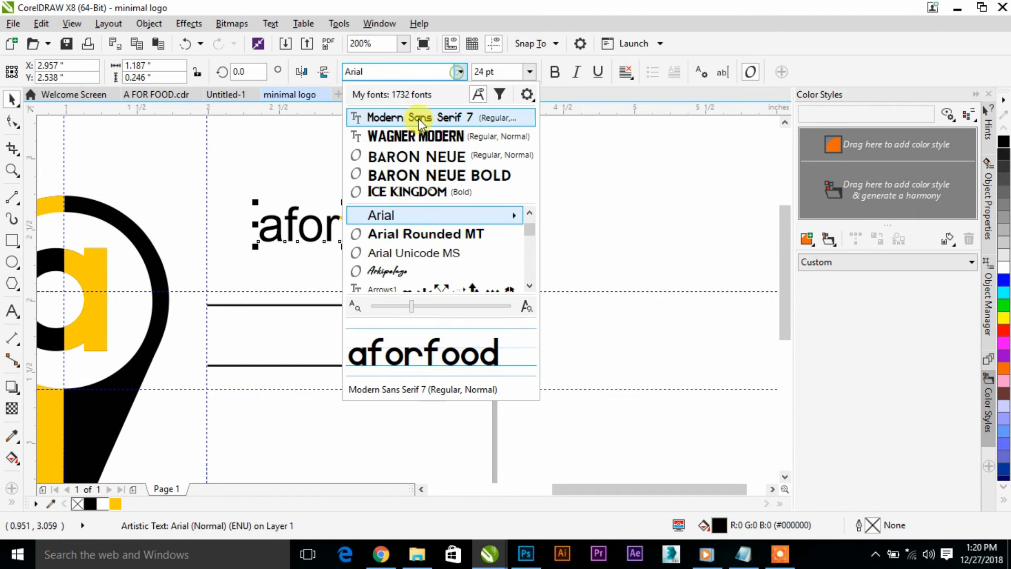
{"action": "left_click", "coordinate": [379, 115]}
- Place the "aforfood" text between the two lines and scale it down to about 20.3 pt
{"action": "left_click_drag", "start_coordinate": [339, 236], "coordinate": [294, 333]}
{"action": "scroll", "coordinate": [294, 333], "scroll_direction": "up", "scroll_amount": 2}
{"action": "left_click_drag", "start_coordinate": [478, 296], "coordinate": [465, 301]}
{"action": "left_click_drag", "start_coordinate": [297, 338], "coordinate": [285, 334]}
{"action": "scroll", "coordinate": [431, 245], "scroll_direction": "down", "scroll_amount": 2}
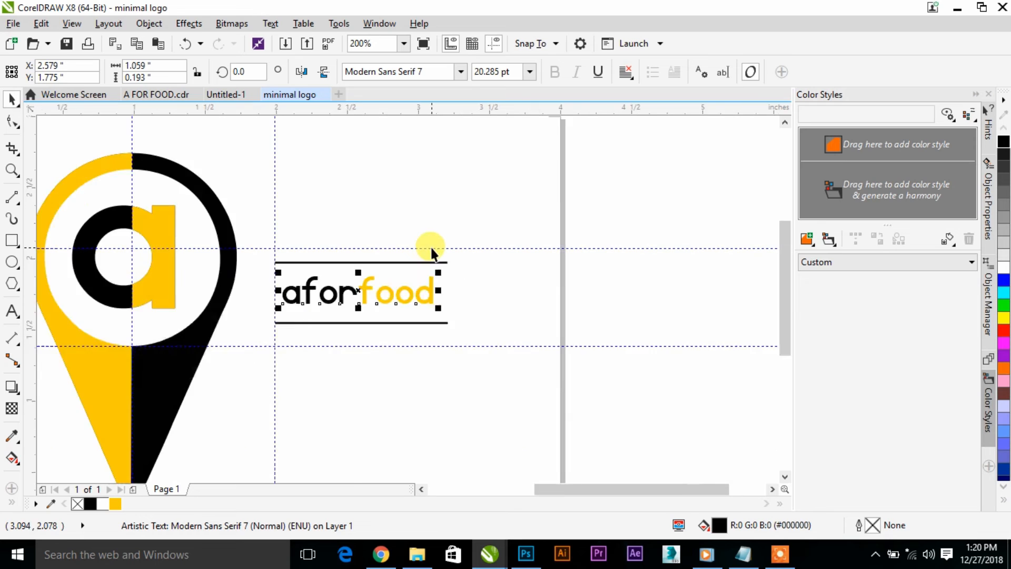
{"action": "left_click", "coordinate": [60, 149]}
{"action": "scroll", "coordinate": [348, 249], "scroll_direction": "up", "scroll_amount": 1}
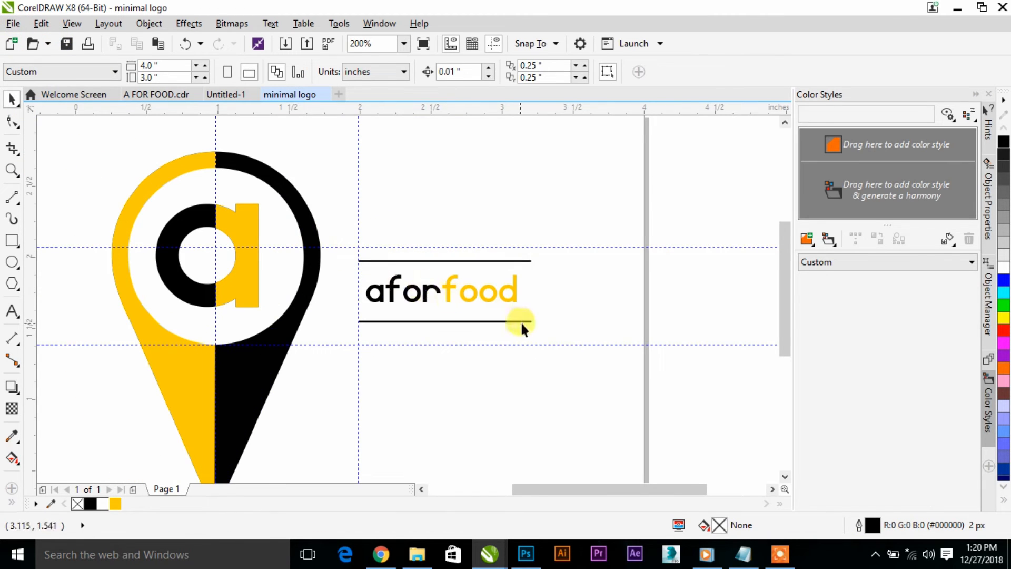
{"action": "left_click", "coordinate": [405, 297]}
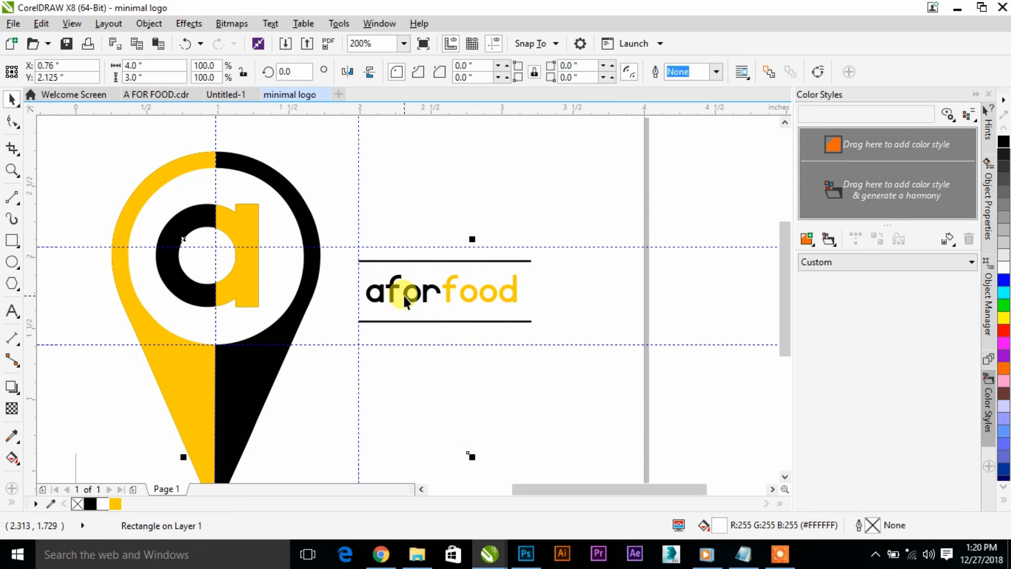
{"action": "key", "text": "ctrl+z"}
- Enlarge the text together with both lines to about 1.42 by 0.5 inches and center the group at about X 2.72, Y 1.72 inches
{"action": "scroll", "coordinate": [504, 283], "scroll_direction": "down", "scroll_amount": 2}
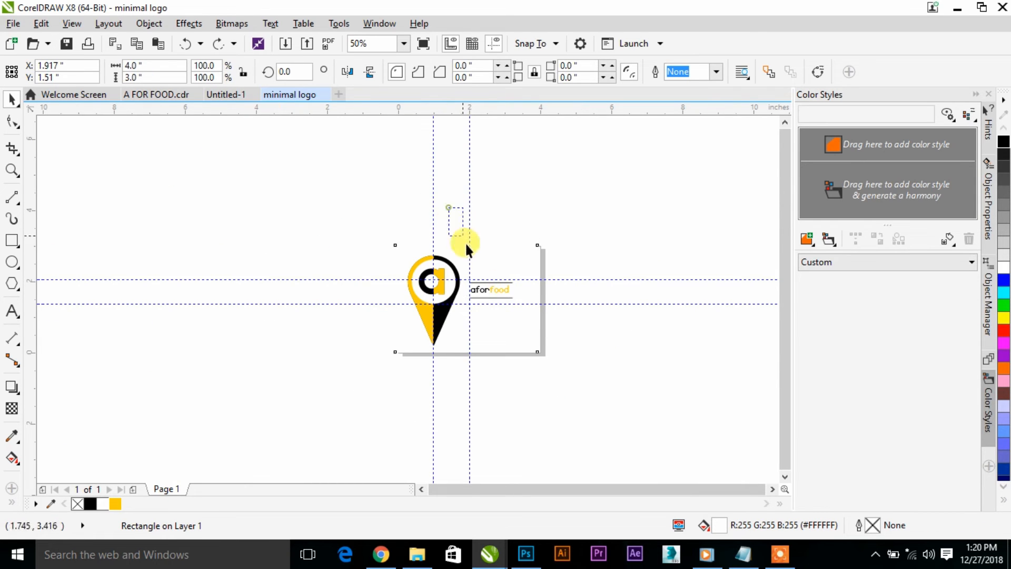
{"action": "left_click", "coordinate": [516, 314]}
{"action": "scroll", "coordinate": [514, 306], "scroll_direction": "up", "scroll_amount": 1}
{"action": "mouse_move", "coordinate": [518, 297]}
{"action": "left_mouse_down"}
{"action": "mouse_move", "coordinate": [535, 309]}
{"action": "mouse_move", "coordinate": [530, 301]}
{"action": "left_mouse_up"}
{"action": "scroll", "coordinate": [490, 288], "scroll_direction": "up", "scroll_amount": 1}
{"action": "left_click_drag", "start_coordinate": [482, 279], "coordinate": [482, 273]}
{"action": "scroll", "coordinate": [391, 197], "scroll_direction": "down", "scroll_amount": 1}
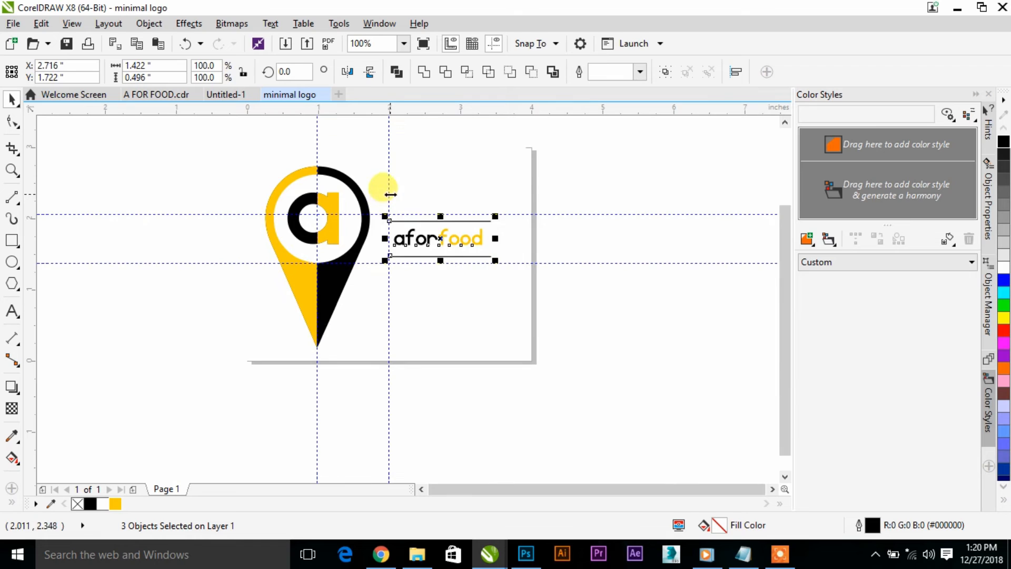
- Clear the guidelines off the logo, removing the horizontal ones and moving the vertical ones outside the page on either side
{"action": "left_click_drag", "start_coordinate": [388, 194], "coordinate": [787, 313]}
{"action": "left_click_drag", "start_coordinate": [569, 214], "coordinate": [594, 262]}
{"action": "left_click", "coordinate": [389, 403]}
{"action": "left_click_drag", "start_coordinate": [388, 417], "coordinate": [692, 456]}
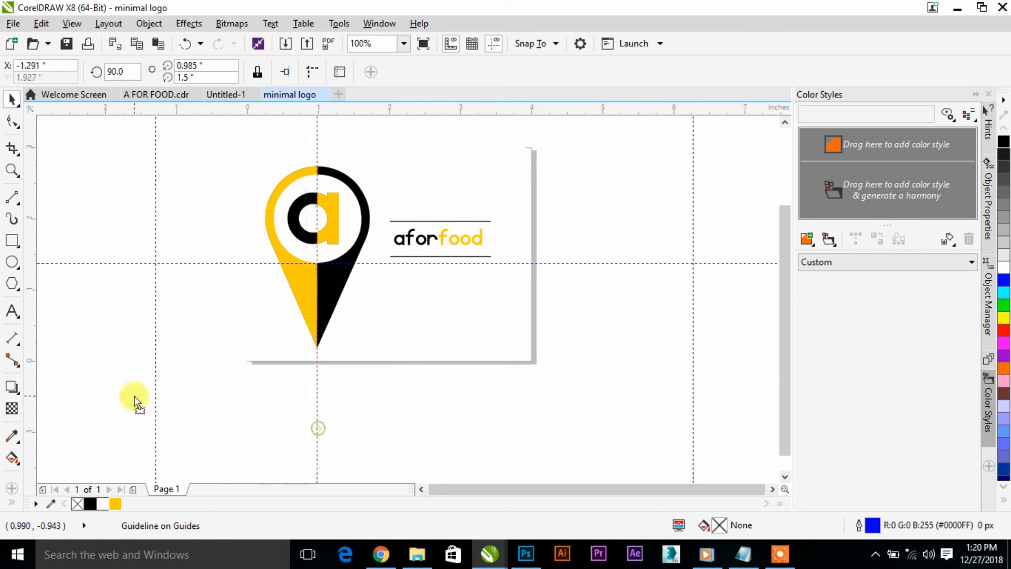
{"action": "left_click", "coordinate": [175, 263]}
{"action": "left_click_drag", "start_coordinate": [175, 263], "coordinate": [210, 108]}
{"action": "left_click_drag", "start_coordinate": [319, 152], "coordinate": [101, 178]}
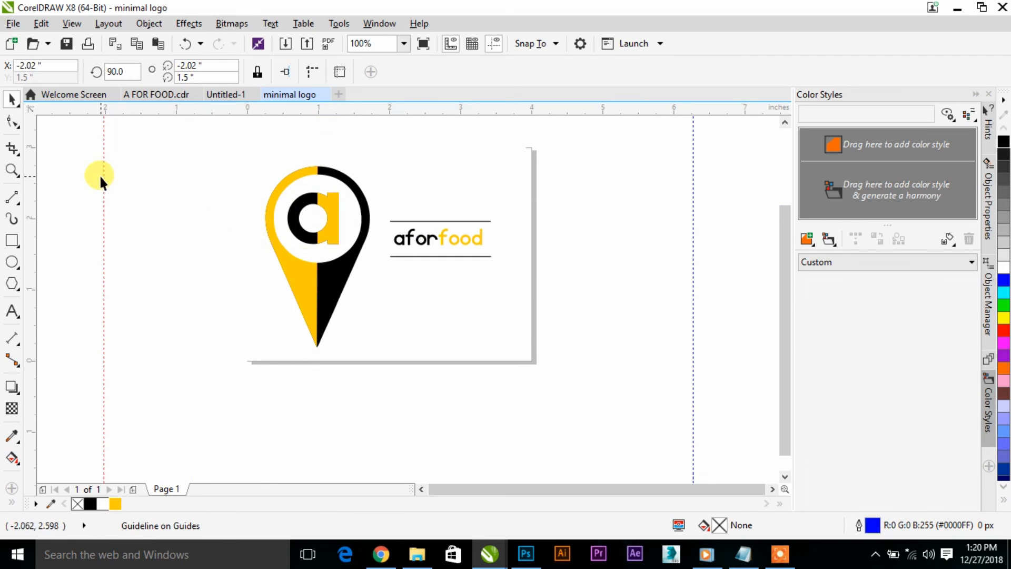
- Nudge the text and both lines down slightly to about Y 1.70 inches, and deselect them
{"action": "left_click_drag", "start_coordinate": [611, 308], "coordinate": [368, 175]}
{"action": "key", "text": "Down"}
{"action": "key", "text": "Down"}
{"action": "key", "text": "Down"}
{"action": "key", "text": "Down"}
{"action": "key", "text": "Down"}
{"action": "key", "text": "Down"}
{"action": "key", "text": "Down"}
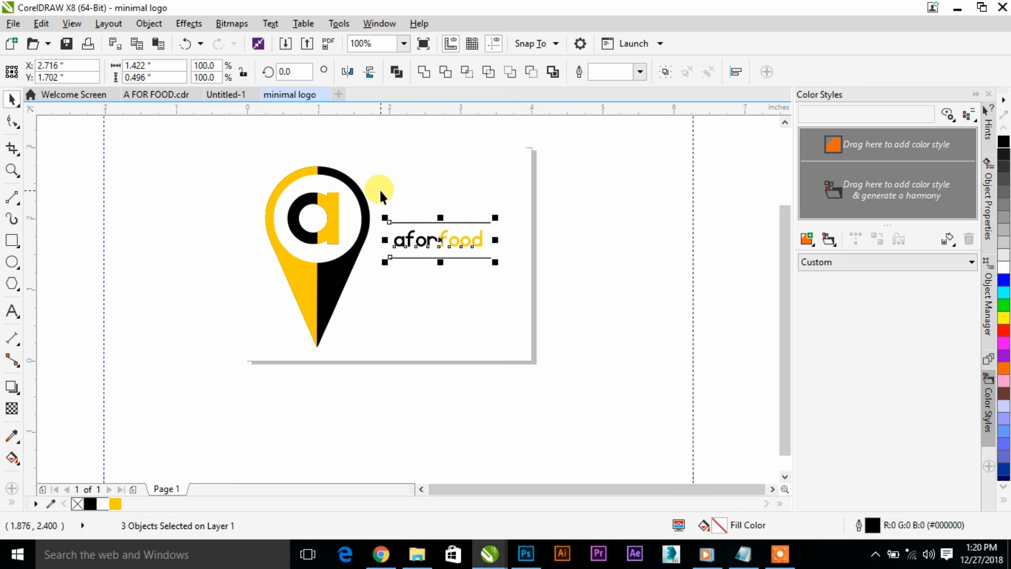
{"action": "left_click", "coordinate": [579, 284]}
{"action": "scroll", "coordinate": [429, 236], "scroll_direction": "down", "scroll_amount": 2}
{"action": "scroll", "coordinate": [378, 208], "scroll_direction": "up", "scroll_amount": 2}
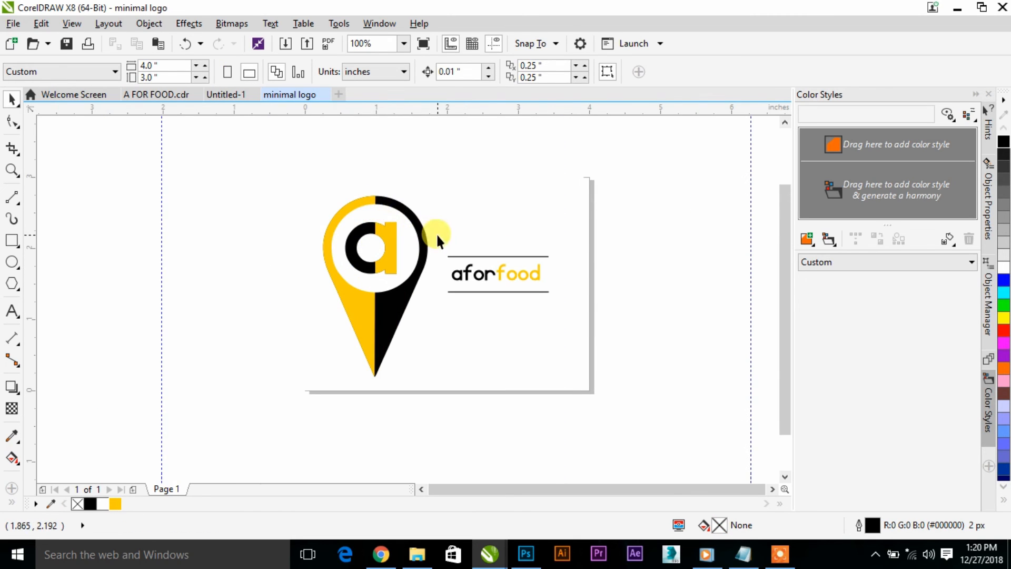
- Start exporting the logo to the Documents folder as a JPG bitmap named "minimal logo.jpg"
{"action": "left_click", "coordinate": [13, 23]}
{"action": "left_click", "coordinate": [63, 269]}
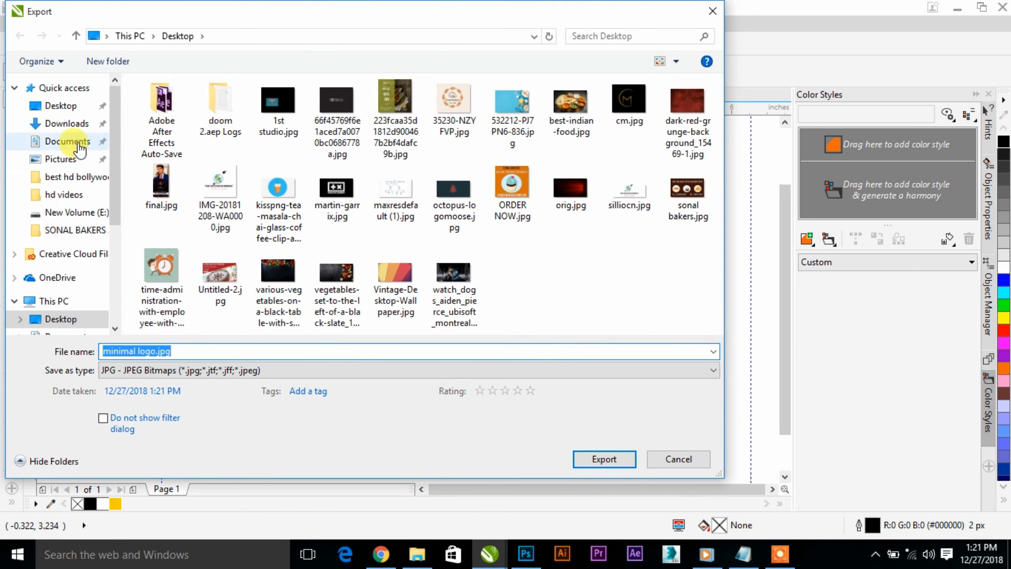
{"action": "left_click", "coordinate": [66, 141]}
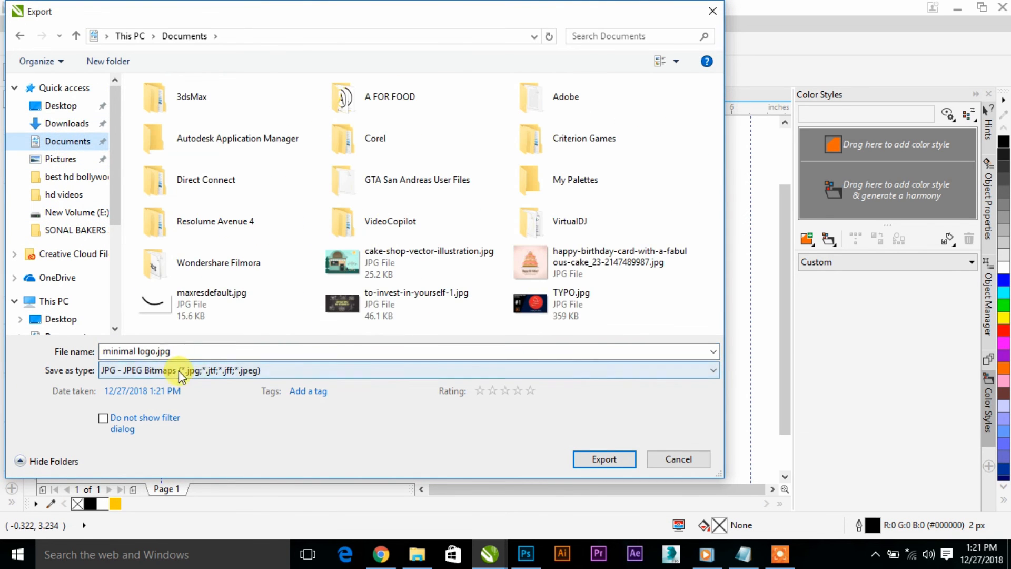
{"action": "left_click", "coordinate": [606, 459]}
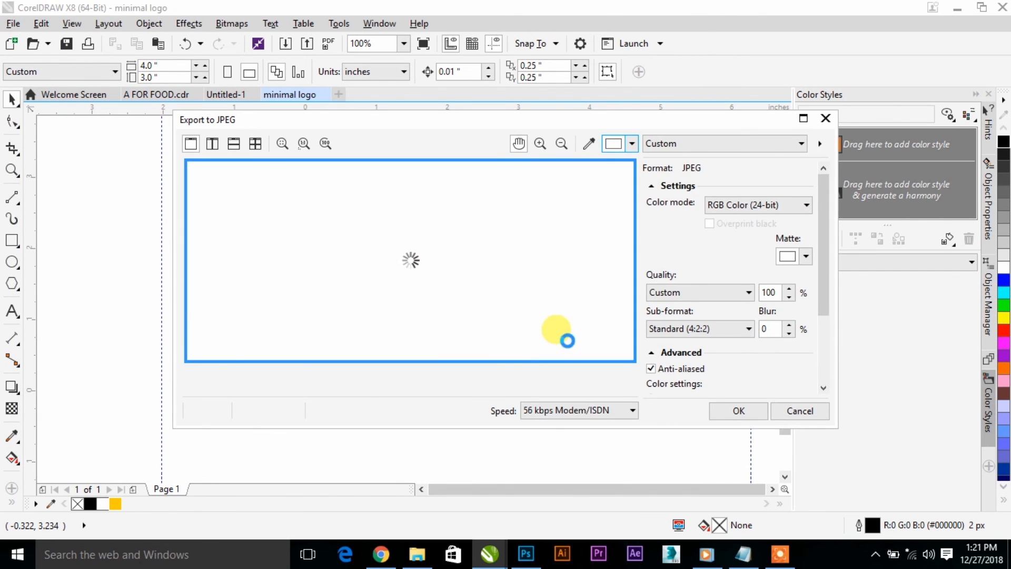
- Set the JPEG quality to Highest with RGB Color (24-bit) mode and complete the export
{"action": "left_click", "coordinate": [711, 297]}
{"action": "left_click", "coordinate": [671, 309]}
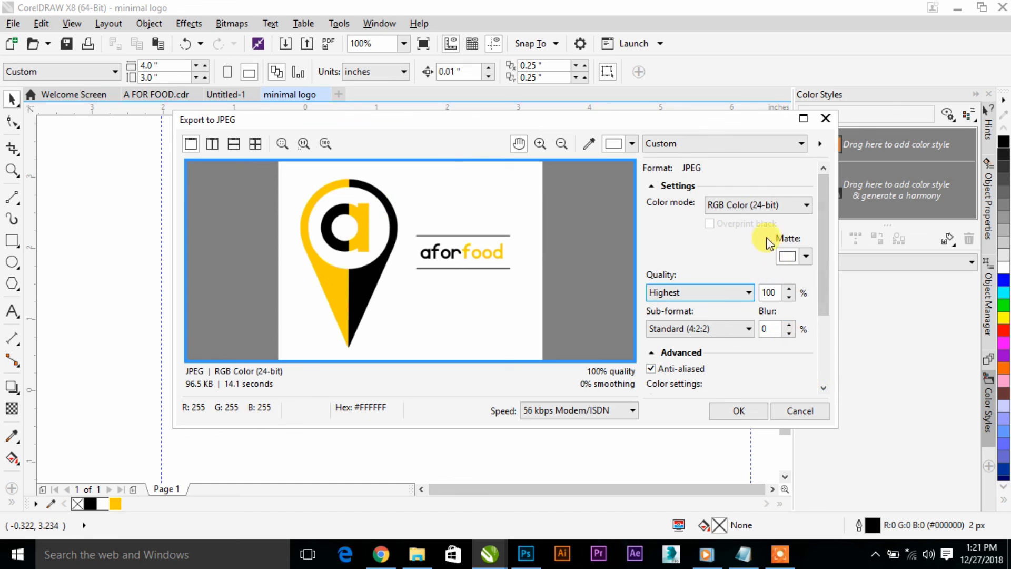
{"action": "left_click", "coordinate": [748, 206]}
{"action": "left_click", "coordinate": [740, 231]}
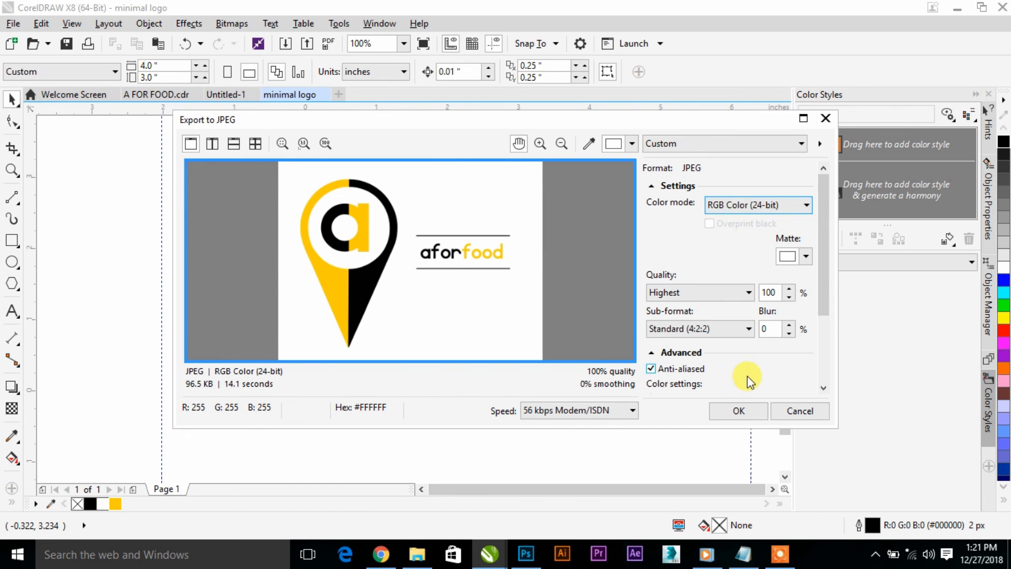
{"action": "left_click", "coordinate": [748, 418]}
- Switch to File Explorer, open "minimal logo.jpg" from the Documents folder in Photos, and maximize the viewer to examine the exported logo
{"action": "left_click", "coordinate": [417, 552]}
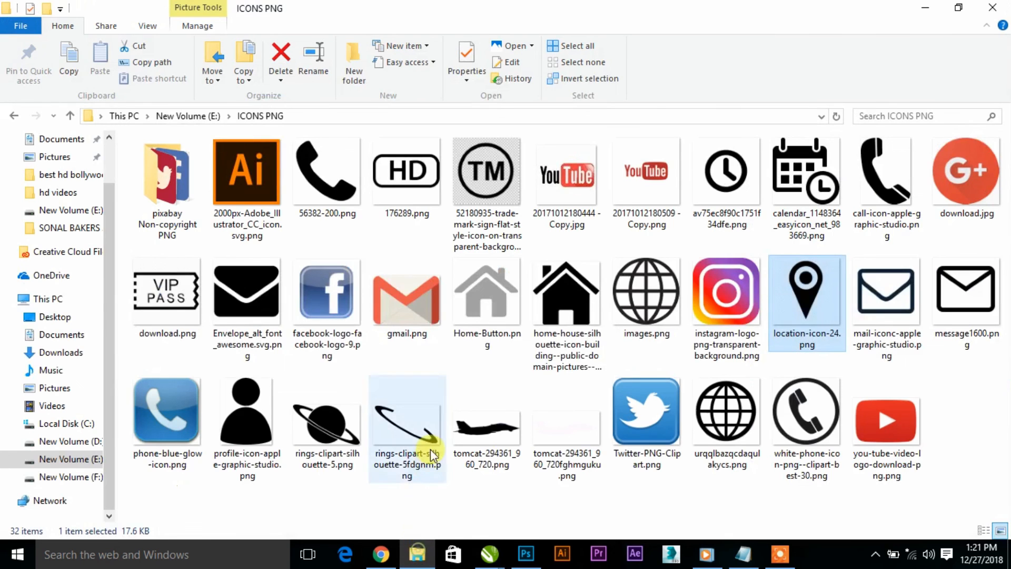
{"action": "left_click", "coordinate": [87, 335]}
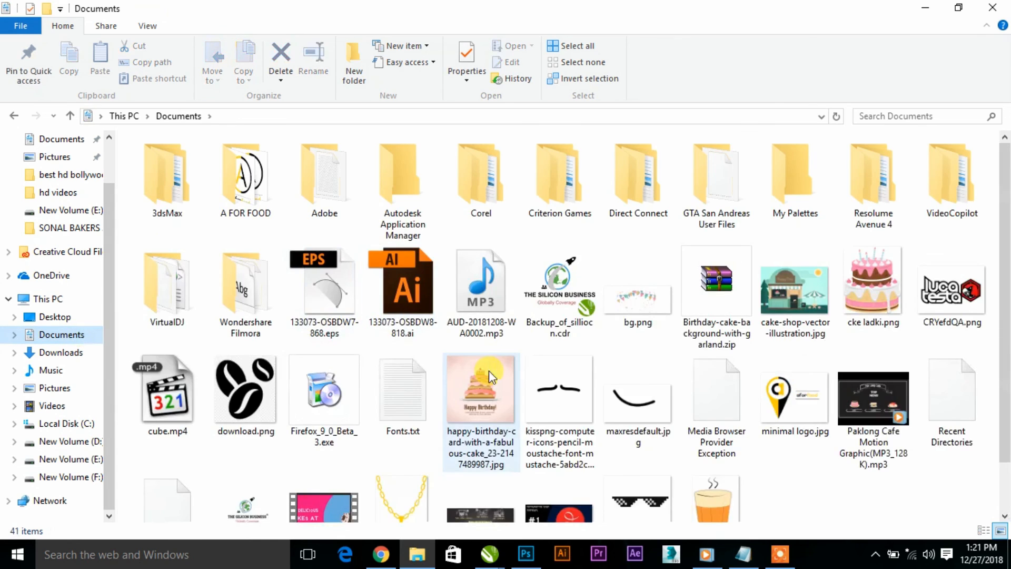
{"action": "scroll", "coordinate": [489, 374], "scroll_direction": "down", "scroll_amount": 1}
{"action": "left_click", "coordinate": [802, 336]}
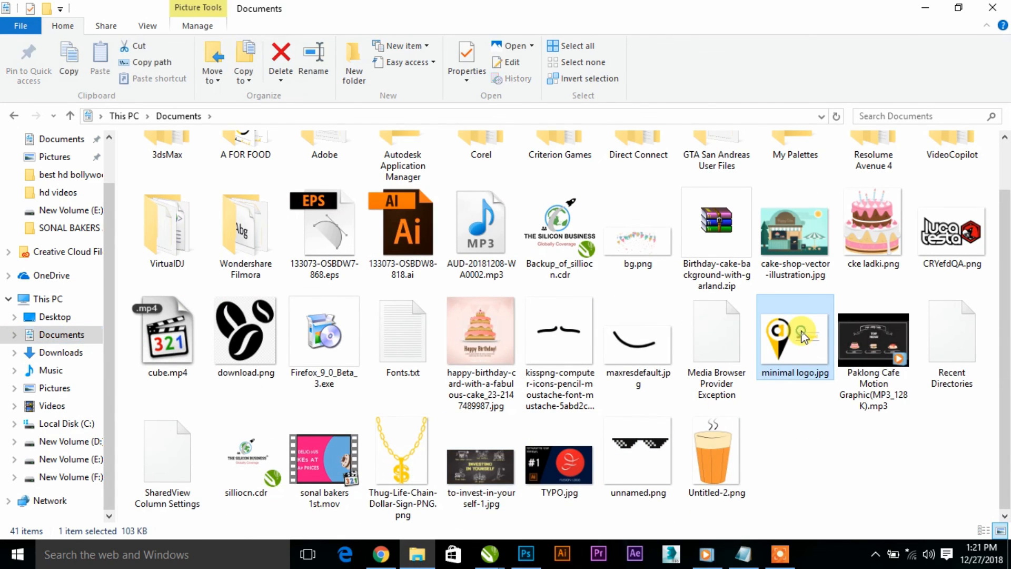
{"action": "double_click", "coordinate": [802, 336]}
{"action": "left_click_drag", "start_coordinate": [609, 153], "coordinate": [631, 49]}
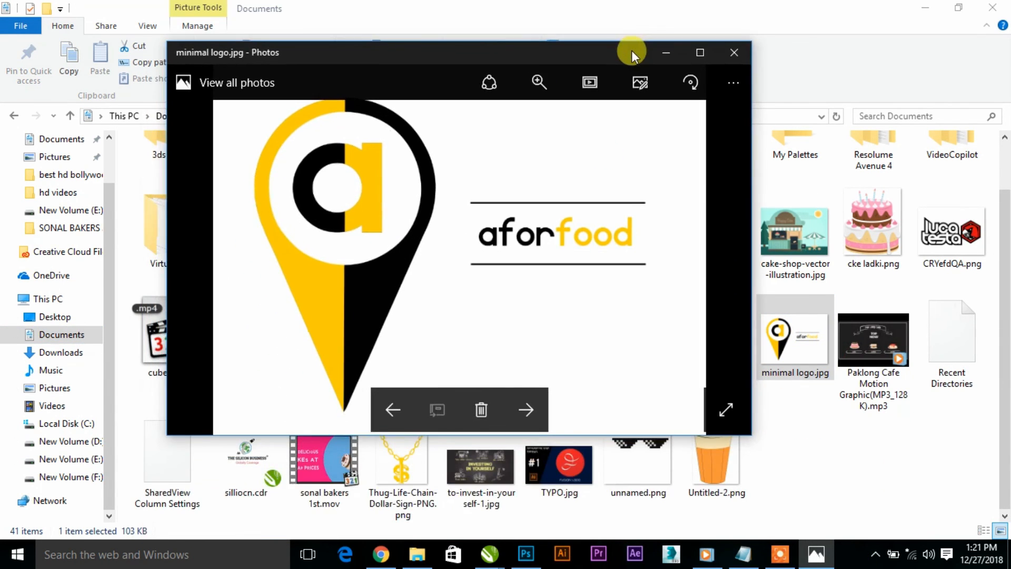
{"action": "left_click", "coordinate": [699, 55]}
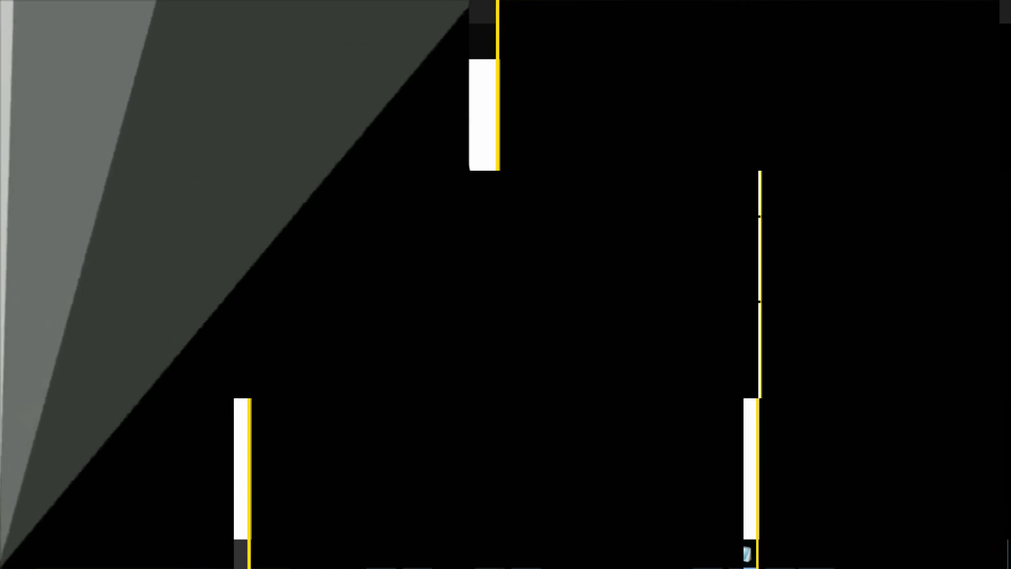